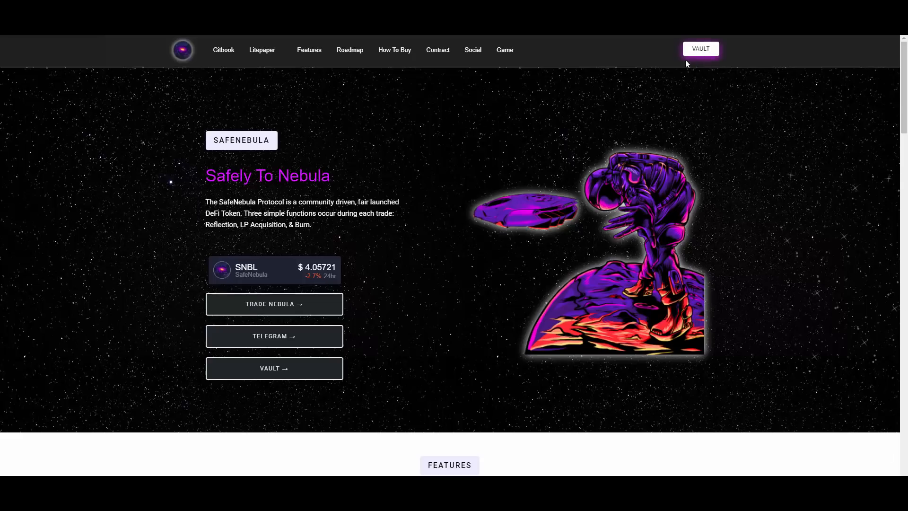
{"action": "scroll", "coordinate": [518, 194], "scroll_direction": "down", "scroll_amount": 2}
{"action": "scroll", "coordinate": [517, 194], "scroll_direction": "up", "scroll_amount": 2}
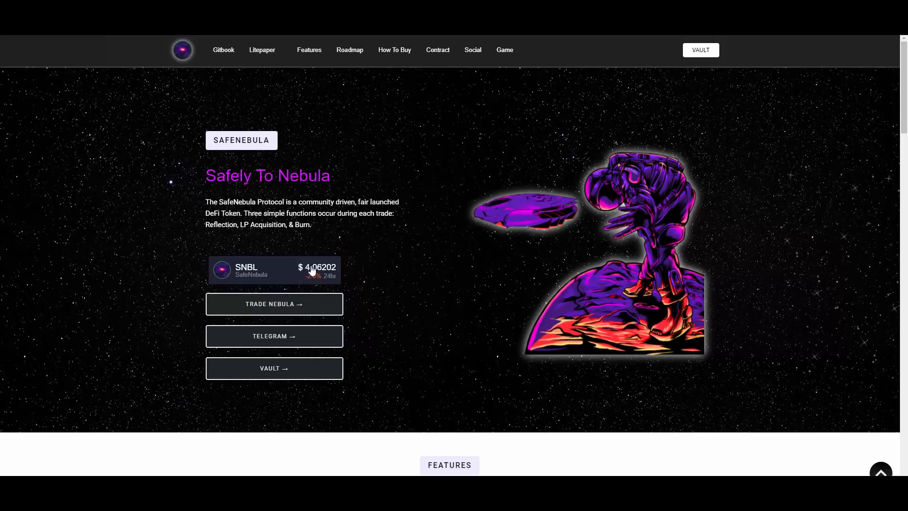
{"action": "left_click", "coordinate": [296, 277]}
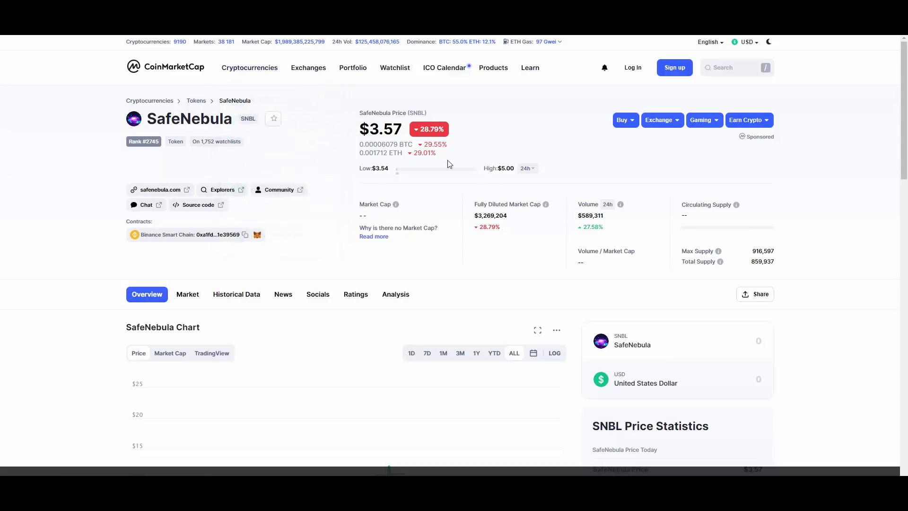
{"action": "left_click_drag", "start_coordinate": [454, 136], "coordinate": [359, 154]}
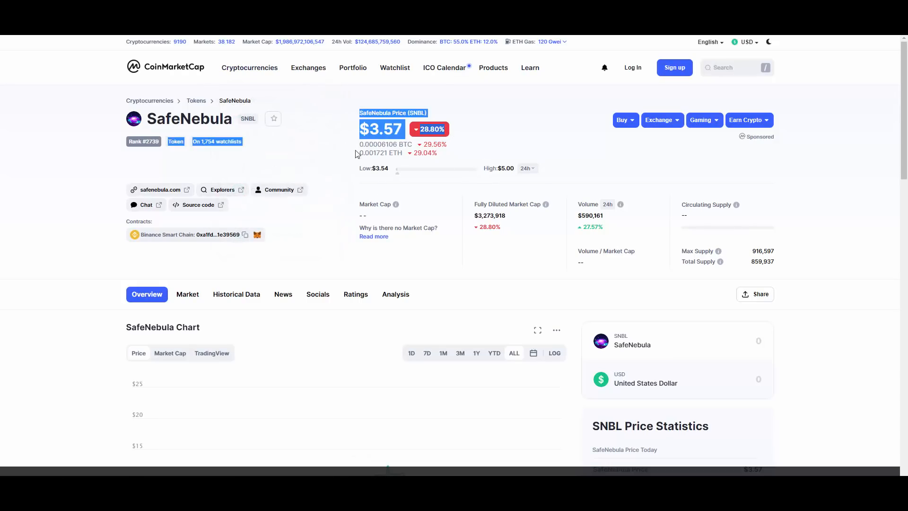
{"action": "scroll", "coordinate": [314, 249], "scroll_direction": "down", "scroll_amount": 2}
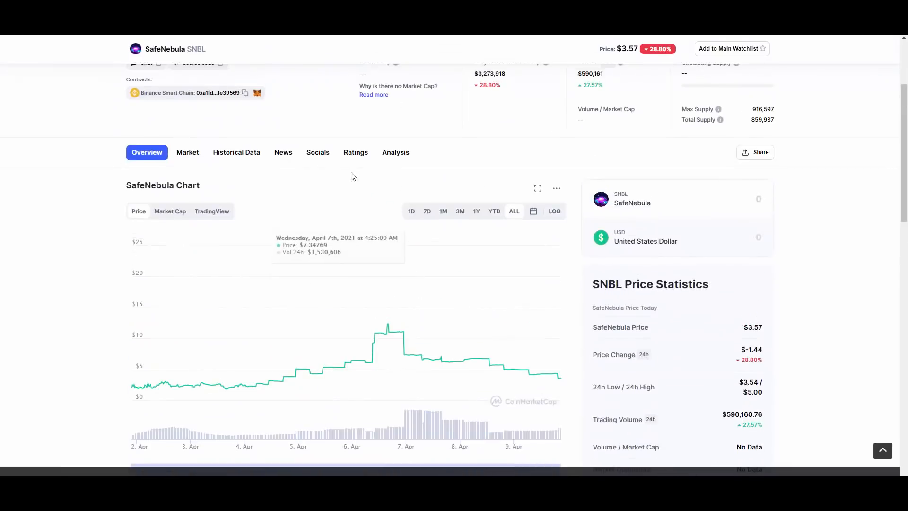
{"action": "scroll", "coordinate": [350, 177], "scroll_direction": "up", "scroll_amount": 4}
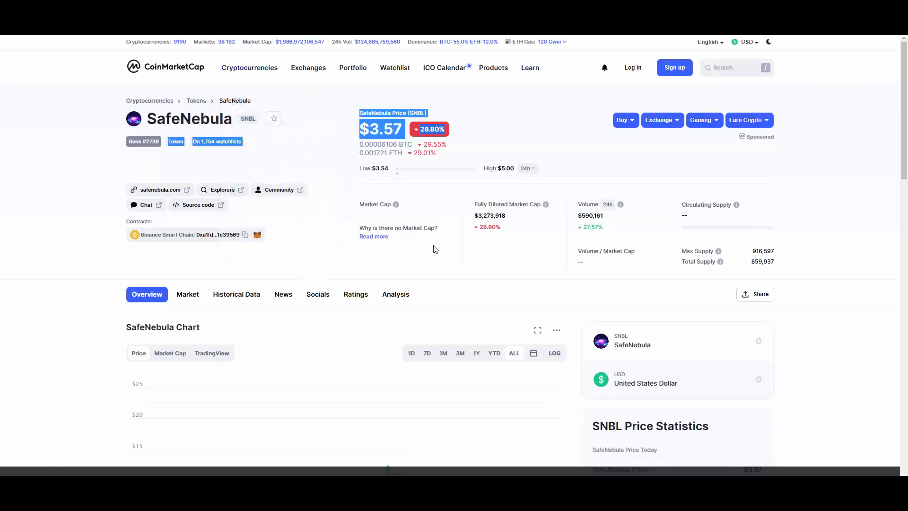
{"action": "left_click", "coordinate": [480, 266]}
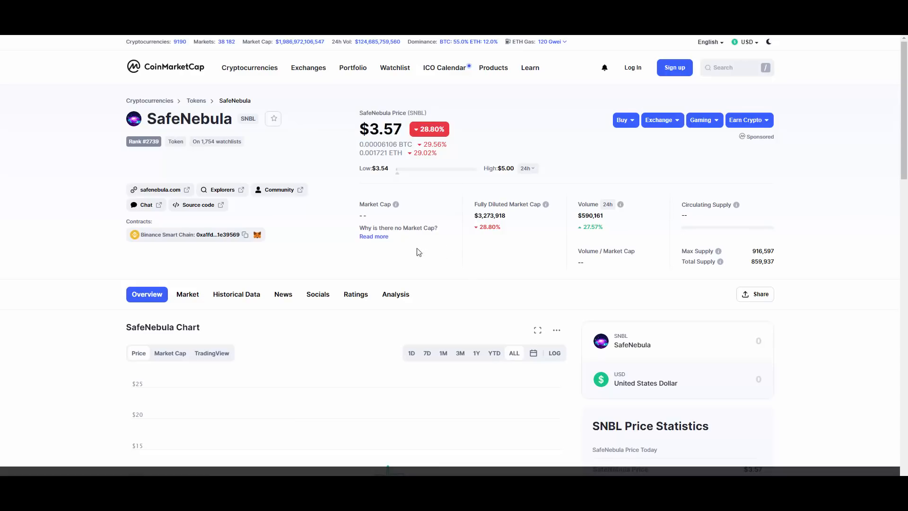
{"action": "left_click_drag", "start_coordinate": [771, 263], "coordinate": [808, 248]}
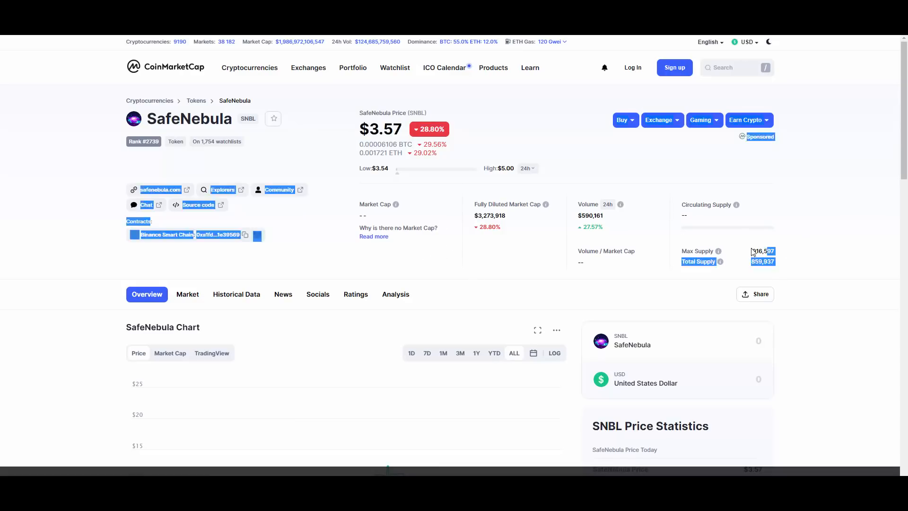
{"action": "left_click", "coordinate": [813, 258]}
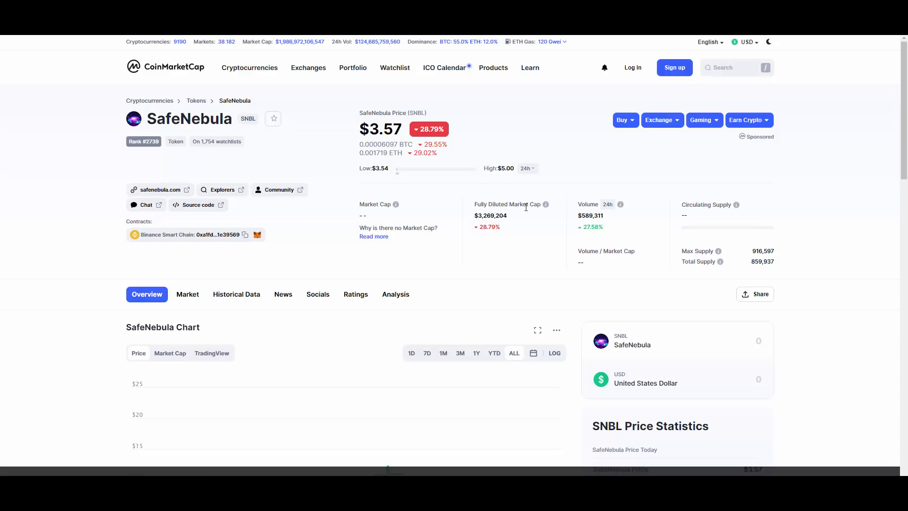
{"action": "left_click", "coordinate": [513, 224]}
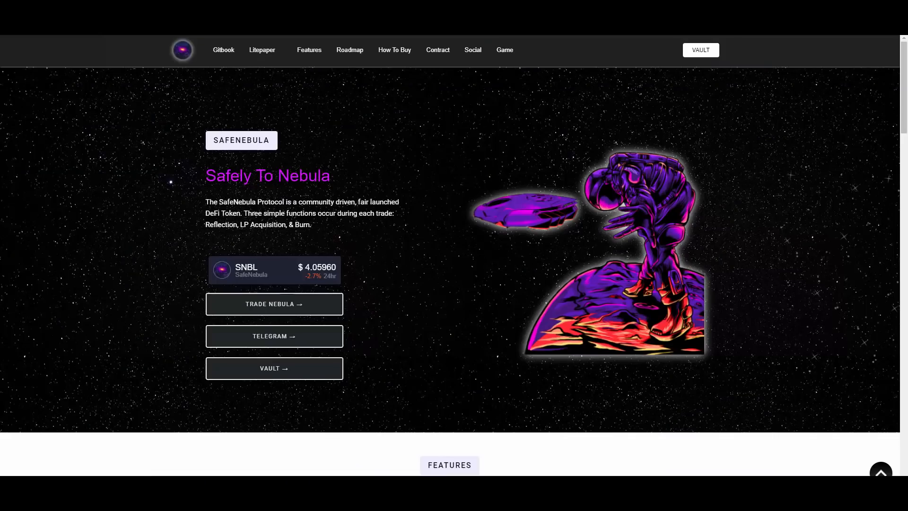
{"action": "scroll", "coordinate": [365, 188], "scroll_direction": "down", "scroll_amount": 1}
{"action": "scroll", "coordinate": [365, 188], "scroll_direction": "down", "scroll_amount": 2}
{"action": "scroll", "coordinate": [367, 192], "scroll_direction": "down", "scroll_amount": 2}
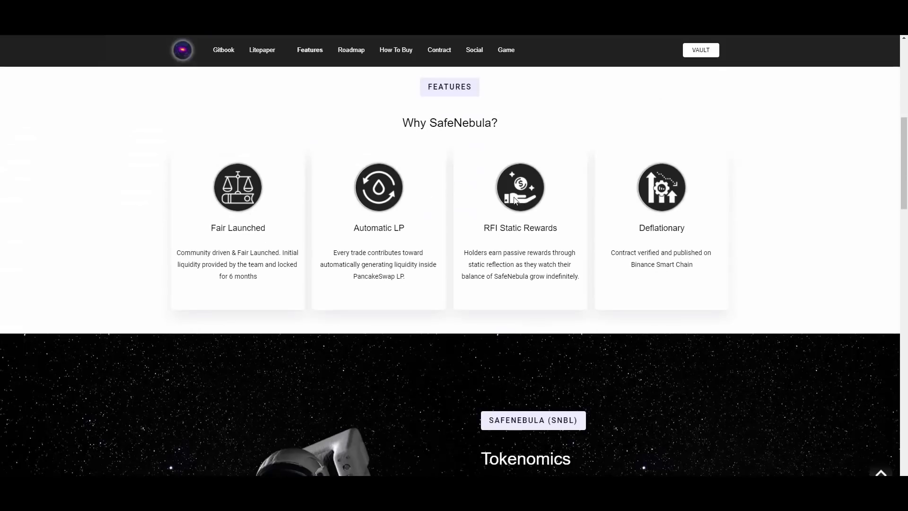
{"action": "scroll", "coordinate": [728, 223], "scroll_direction": "up", "scroll_amount": 1}
{"action": "scroll", "coordinate": [845, 217], "scroll_direction": "down", "scroll_amount": 1}
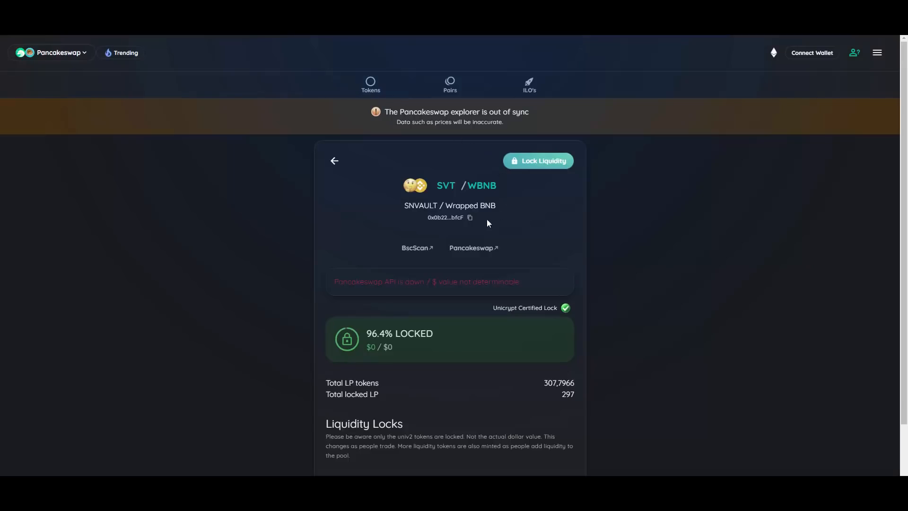
{"action": "scroll", "coordinate": [426, 224], "scroll_direction": "down", "scroll_amount": 1}
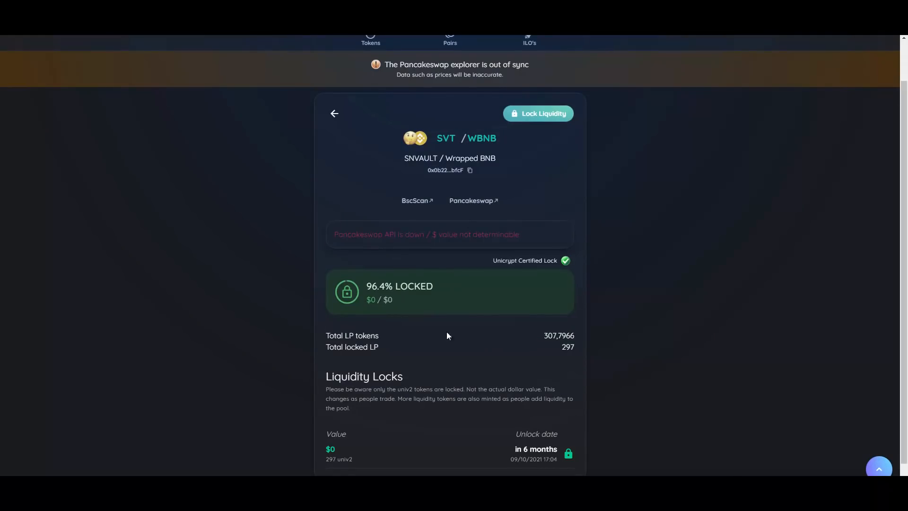
{"action": "mouse_move", "coordinate": [530, 331]}
{"action": "left_mouse_down"}
{"action": "mouse_move", "coordinate": [579, 336]}
{"action": "mouse_move", "coordinate": [582, 347]}
{"action": "left_mouse_up"}
{"action": "left_click_drag", "start_coordinate": [505, 451], "coordinate": [560, 460]}
{"action": "left_click", "coordinate": [498, 452]}
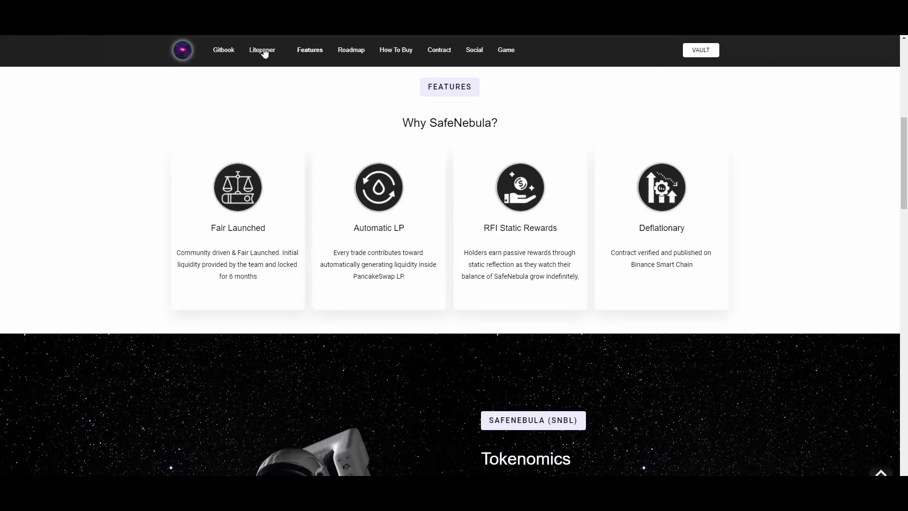
{"action": "scroll", "coordinate": [348, 237], "scroll_direction": "up", "scroll_amount": 5}
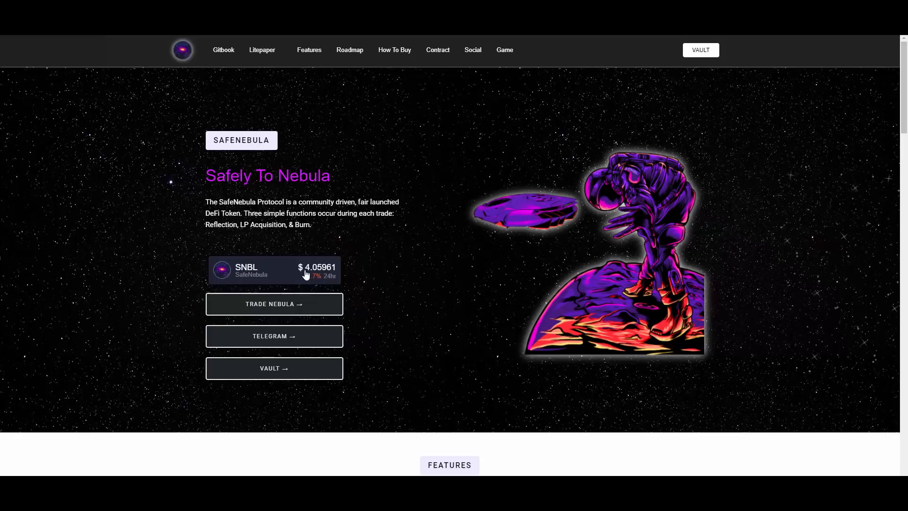
{"action": "scroll", "coordinate": [348, 259], "scroll_direction": "down", "scroll_amount": 1}
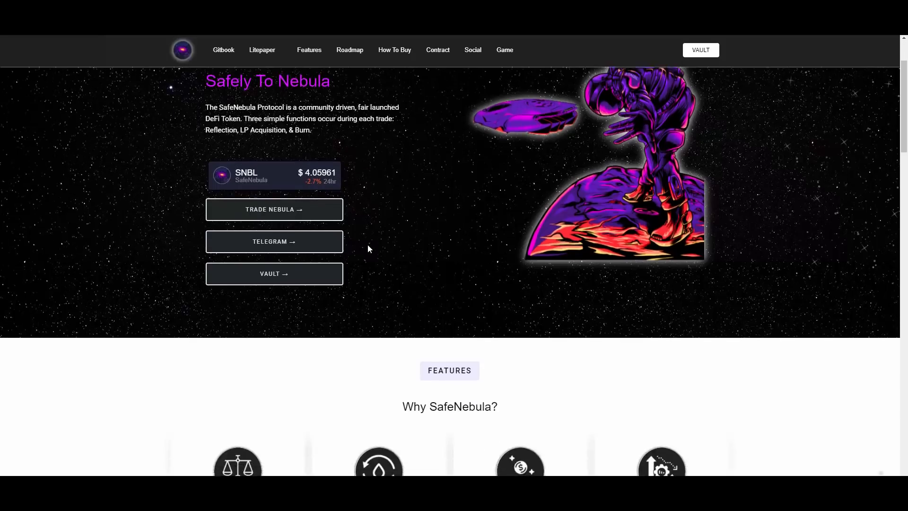
{"action": "scroll", "coordinate": [367, 249], "scroll_direction": "down", "scroll_amount": 4}
{"action": "scroll", "coordinate": [408, 291], "scroll_direction": "up", "scroll_amount": 1}
{"action": "scroll", "coordinate": [421, 291], "scroll_direction": "down", "scroll_amount": 1}
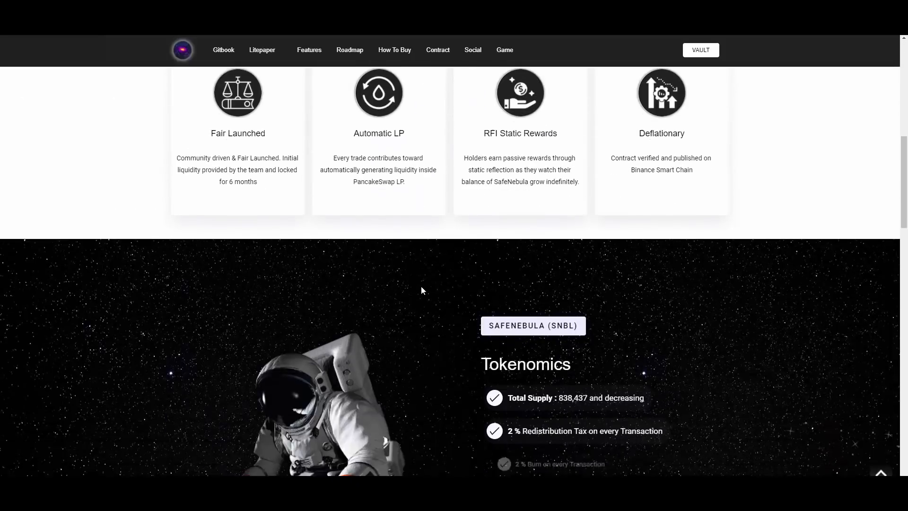
{"action": "scroll", "coordinate": [420, 290], "scroll_direction": "up", "scroll_amount": 1}
{"action": "scroll", "coordinate": [419, 292], "scroll_direction": "down", "scroll_amount": 1}
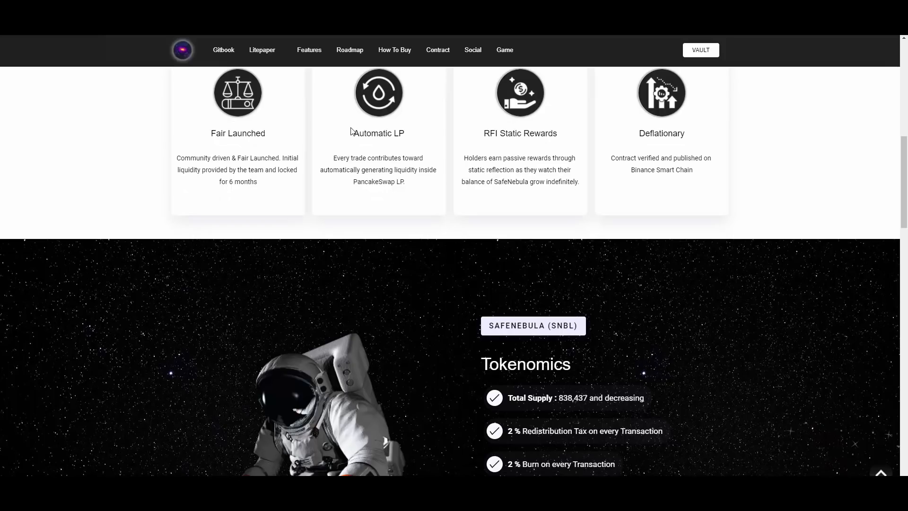
- Highlight the Automatic LP card title, then clear the selection on the liquidity tax line
{"action": "left_click_drag", "start_coordinate": [354, 134], "coordinate": [408, 135]}
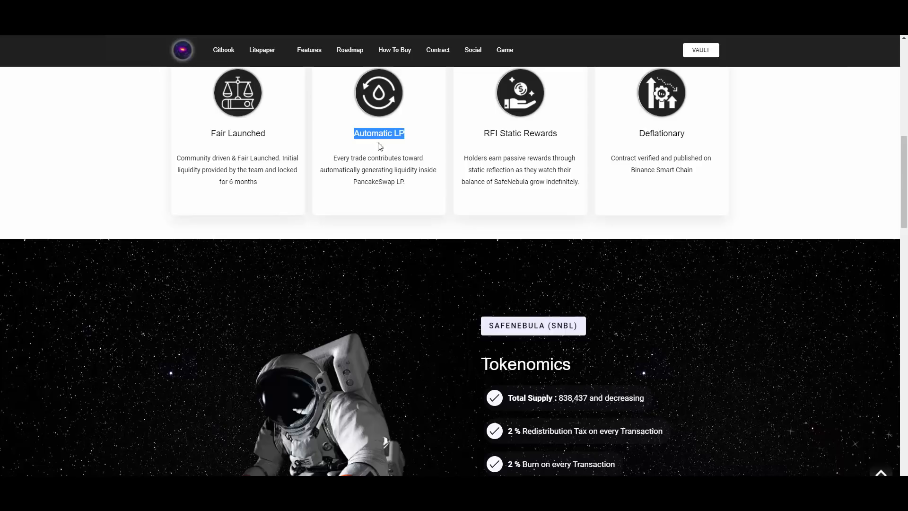
{"action": "scroll", "coordinate": [376, 184], "scroll_direction": "down", "scroll_amount": 3}
{"action": "scroll", "coordinate": [496, 248], "scroll_direction": "down", "scroll_amount": 2}
{"action": "left_click_drag", "start_coordinate": [684, 309], "coordinate": [501, 309]}
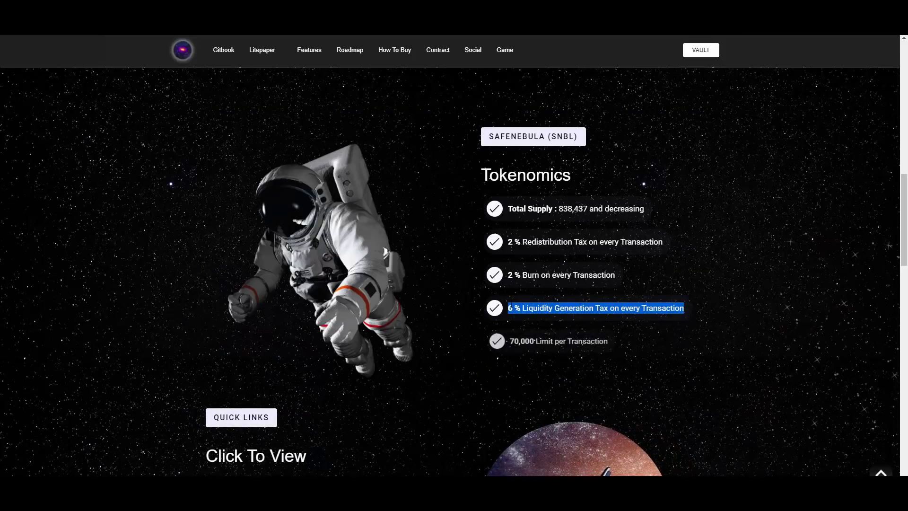
{"action": "left_click", "coordinate": [562, 307]}
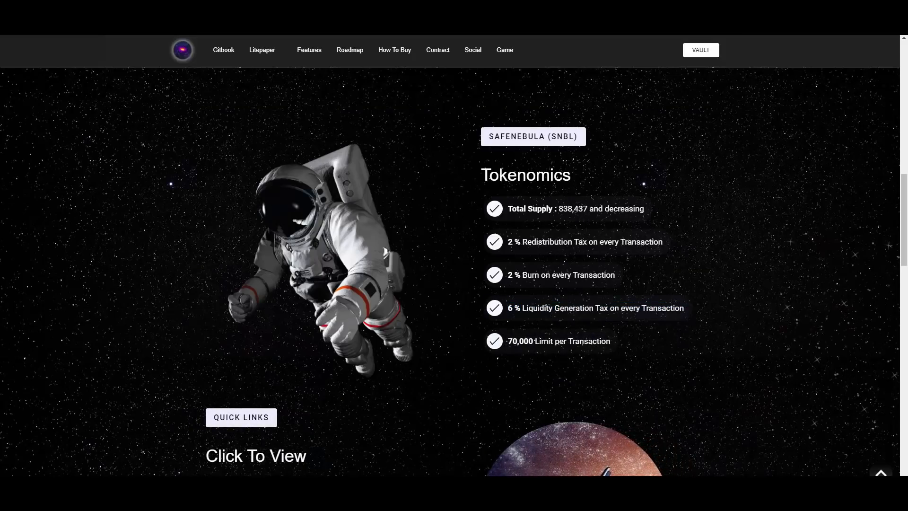
{"action": "left_click_drag", "start_coordinate": [612, 308], "coordinate": [701, 307]}
{"action": "scroll", "coordinate": [647, 314], "scroll_direction": "up", "scroll_amount": 3}
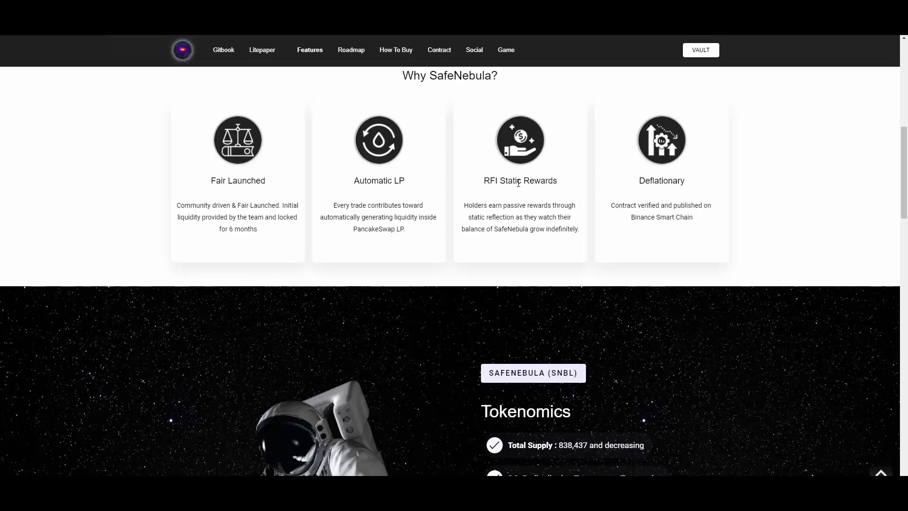
- Highlight the RFI Static Rewards and Deflationary card descriptions, then clear the selection
{"action": "left_click_drag", "start_coordinate": [484, 206], "coordinate": [573, 220]}
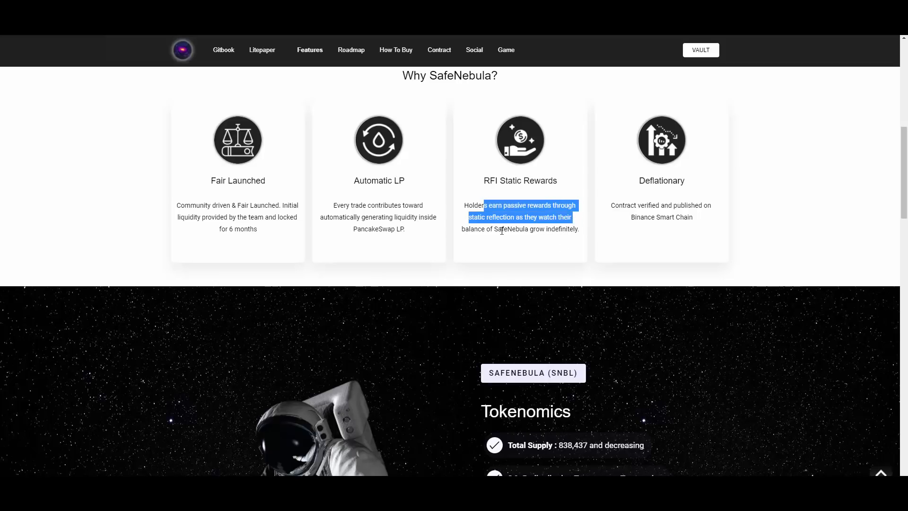
{"action": "left_click_drag", "start_coordinate": [485, 228], "coordinate": [578, 228]}
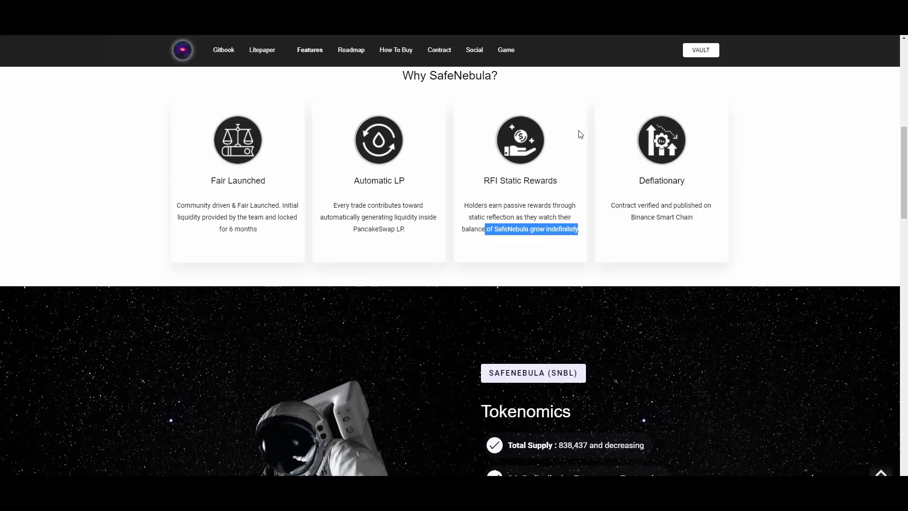
{"action": "mouse_move", "coordinate": [637, 179]}
{"action": "left_mouse_down"}
{"action": "mouse_move", "coordinate": [702, 201]}
{"action": "mouse_move", "coordinate": [709, 217]}
{"action": "left_mouse_up"}
{"action": "left_click", "coordinate": [700, 220]}
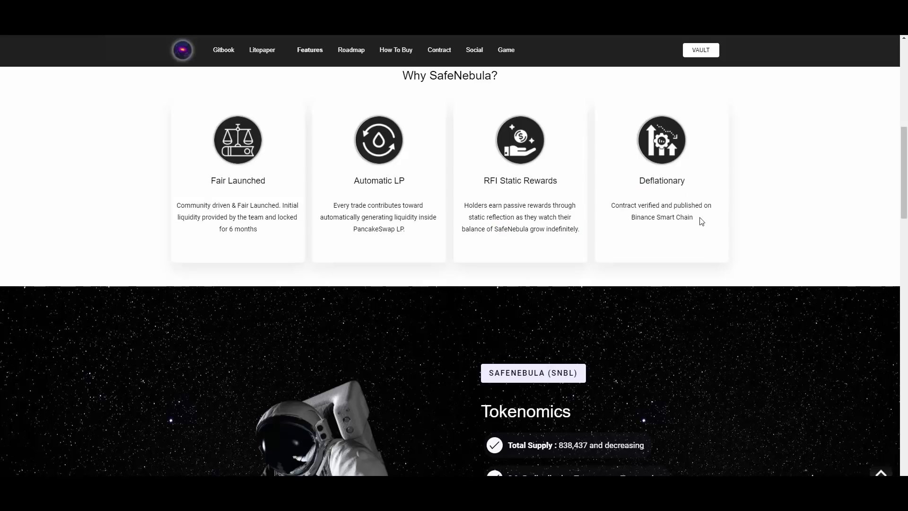
{"action": "scroll", "coordinate": [357, 182], "scroll_direction": "down", "scroll_amount": 3}
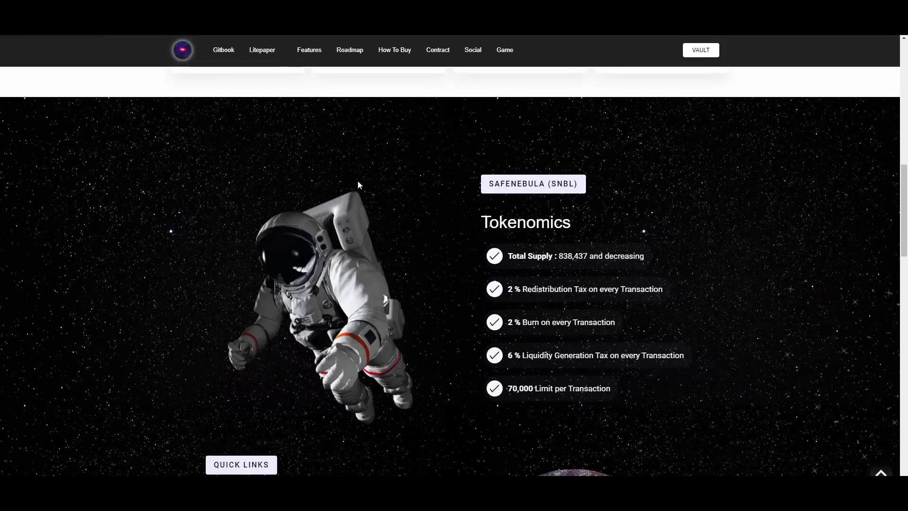
{"action": "scroll", "coordinate": [358, 183], "scroll_direction": "down", "scroll_amount": 2}
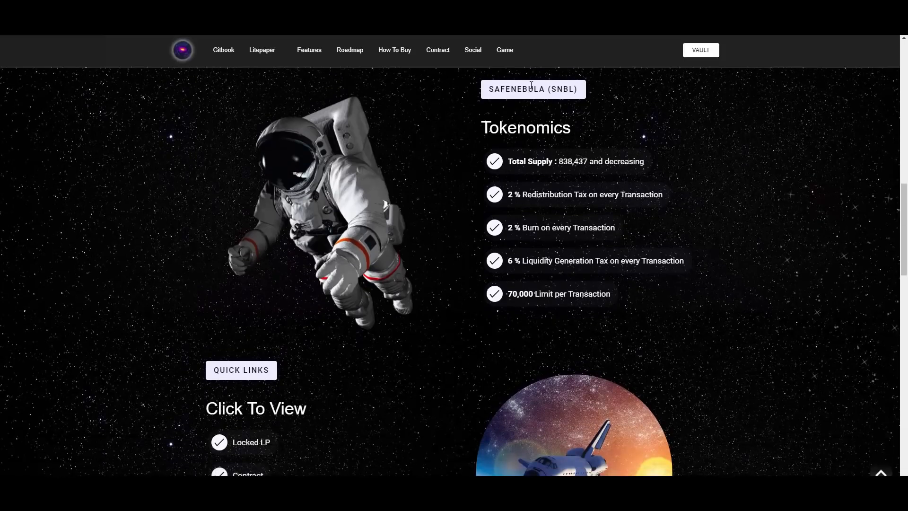
- Highlight the Total Supply line, clear it, then highlight the 2% Redistribution Tax line
{"action": "left_click_drag", "start_coordinate": [503, 161], "coordinate": [654, 163]}
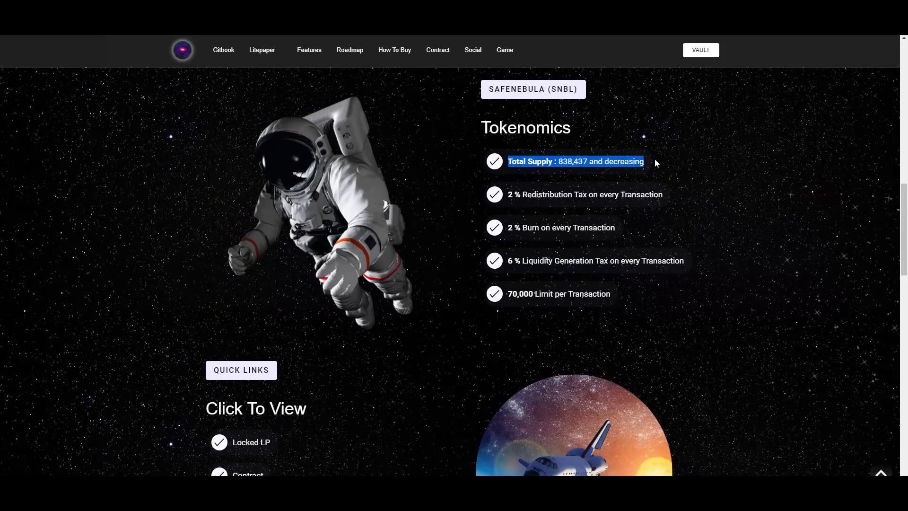
{"action": "left_click", "coordinate": [586, 161]}
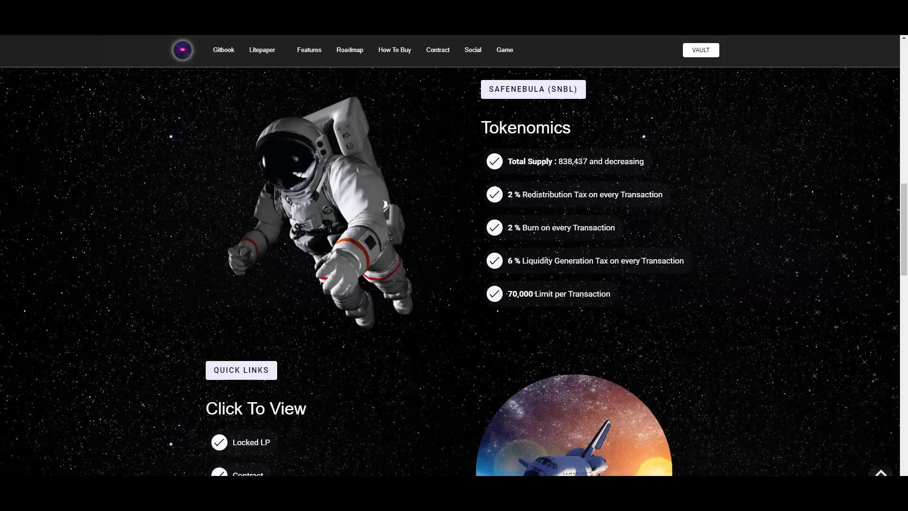
{"action": "left_click_drag", "start_coordinate": [506, 195], "coordinate": [684, 193]}
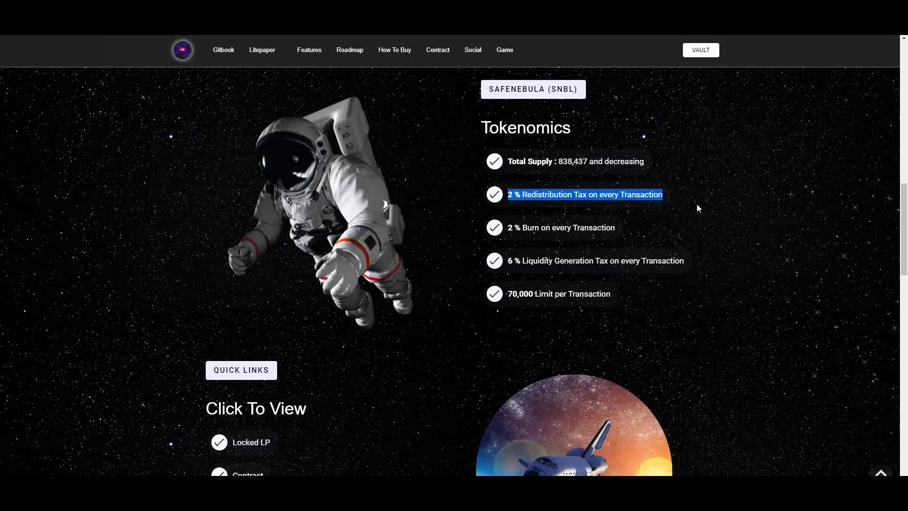
- Re-highlight the Redistribution Tax and Liquidity Generation Tax lines, then clear the transaction limit highlight
{"action": "left_click", "coordinate": [696, 204]}
{"action": "left_click_drag", "start_coordinate": [508, 194], "coordinate": [716, 192]}
{"action": "left_click_drag", "start_coordinate": [579, 260], "coordinate": [712, 266]}
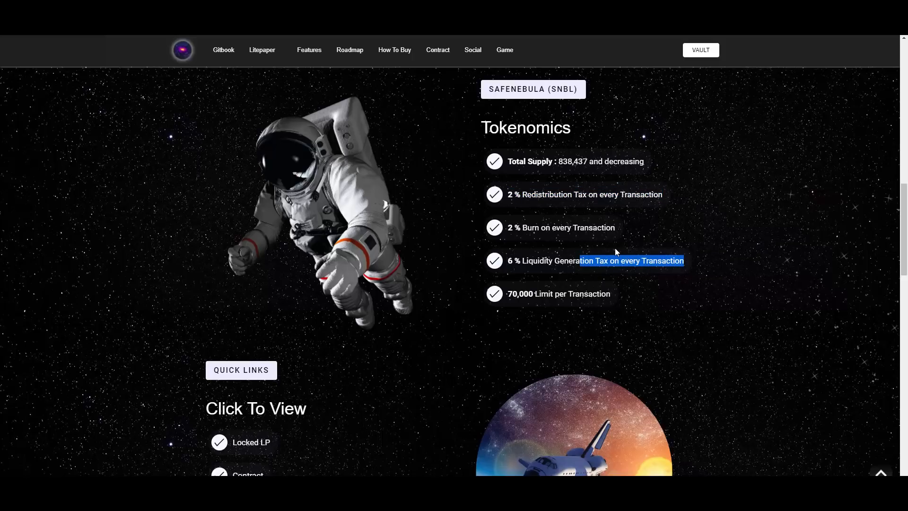
{"action": "scroll", "coordinate": [322, 263], "scroll_direction": "down", "scroll_amount": 2}
{"action": "scroll", "coordinate": [321, 263], "scroll_direction": "up", "scroll_amount": 1}
{"action": "mouse_move", "coordinate": [508, 246]}
{"action": "left_mouse_down"}
{"action": "mouse_move", "coordinate": [581, 246]}
{"action": "mouse_move", "coordinate": [537, 255]}
{"action": "left_mouse_up"}
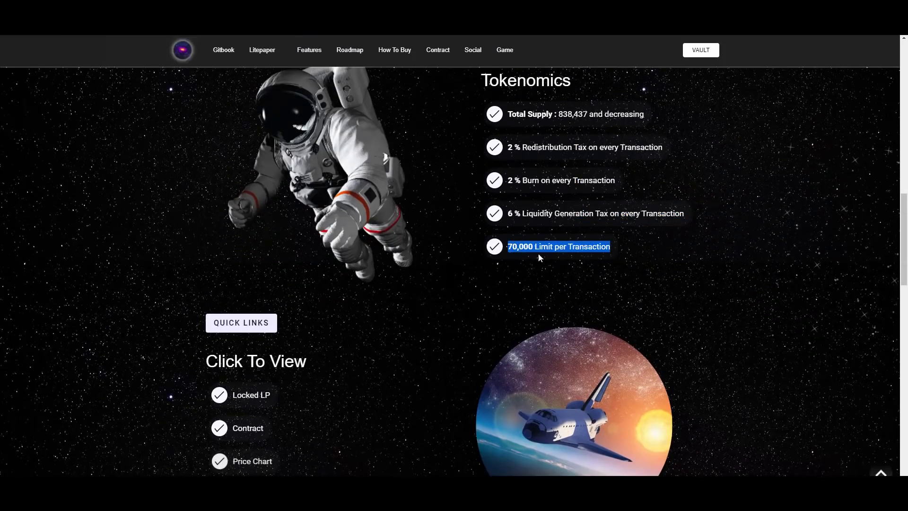
{"action": "scroll", "coordinate": [444, 268], "scroll_direction": "up", "scroll_amount": 1}
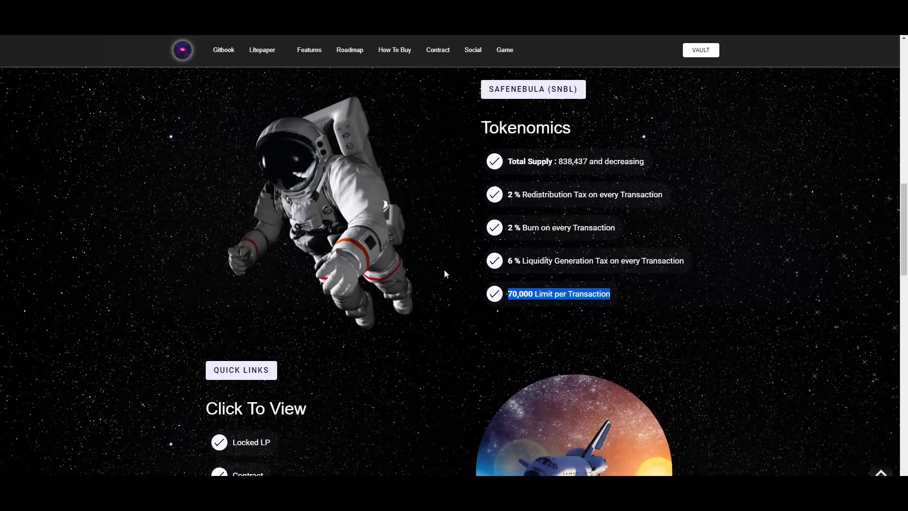
{"action": "scroll", "coordinate": [183, 259], "scroll_direction": "down", "scroll_amount": 3}
{"action": "left_click", "coordinate": [128, 230]}
{"action": "scroll", "coordinate": [128, 235], "scroll_direction": "down", "scroll_amount": 1}
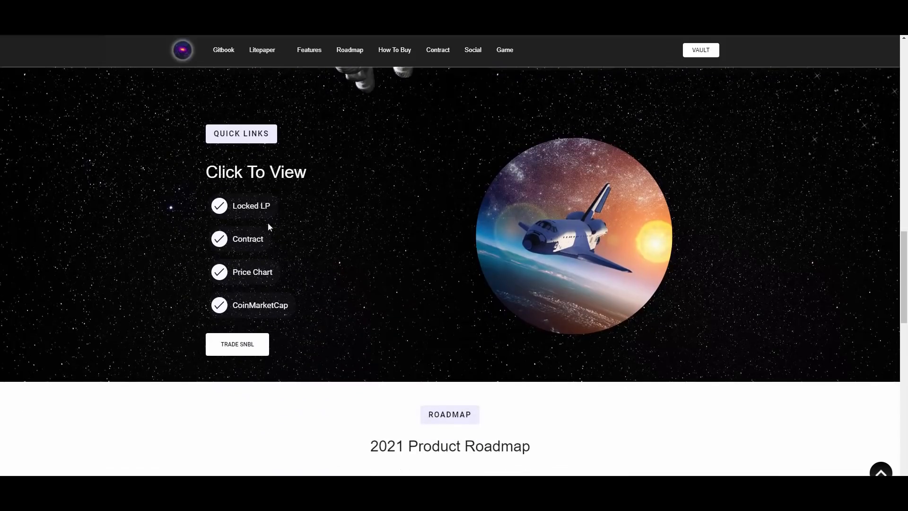
{"action": "scroll", "coordinate": [323, 295], "scroll_direction": "up", "scroll_amount": 1}
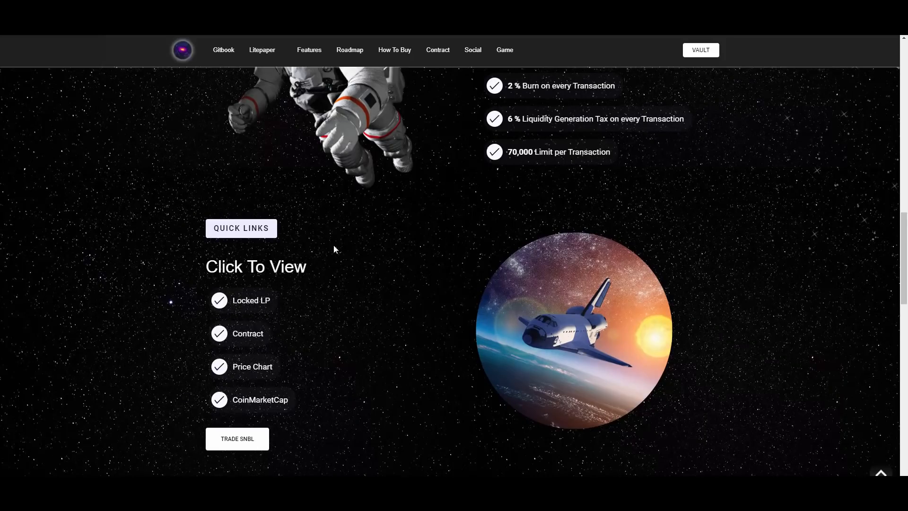
{"action": "scroll", "coordinate": [334, 249], "scroll_direction": "down", "scroll_amount": 1}
{"action": "scroll", "coordinate": [312, 205], "scroll_direction": "down", "scroll_amount": 1}
{"action": "scroll", "coordinate": [381, 144], "scroll_direction": "down", "scroll_amount": 1}
{"action": "scroll", "coordinate": [352, 219], "scroll_direction": "down", "scroll_amount": 2}
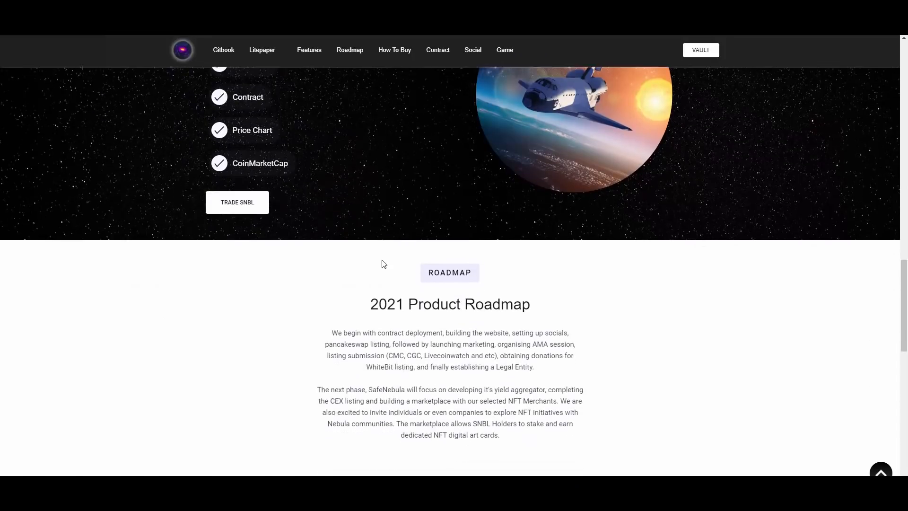
{"action": "scroll", "coordinate": [376, 256], "scroll_direction": "down", "scroll_amount": 2}
{"action": "scroll", "coordinate": [384, 259], "scroll_direction": "down", "scroll_amount": 1}
{"action": "scroll", "coordinate": [284, 241], "scroll_direction": "down", "scroll_amount": 1}
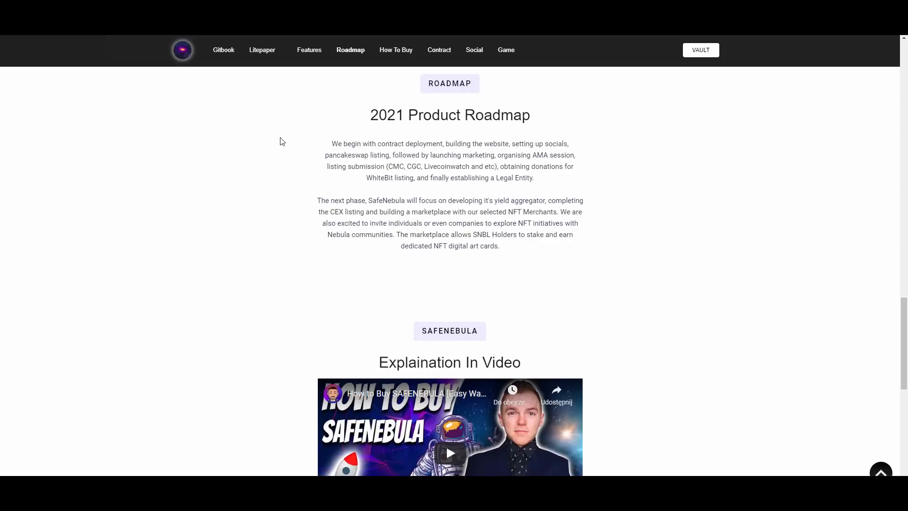
- Highlight the roadmap sentence about the NFT marketplace for SNBL holders
{"action": "left_click_drag", "start_coordinate": [397, 234], "coordinate": [598, 245]}
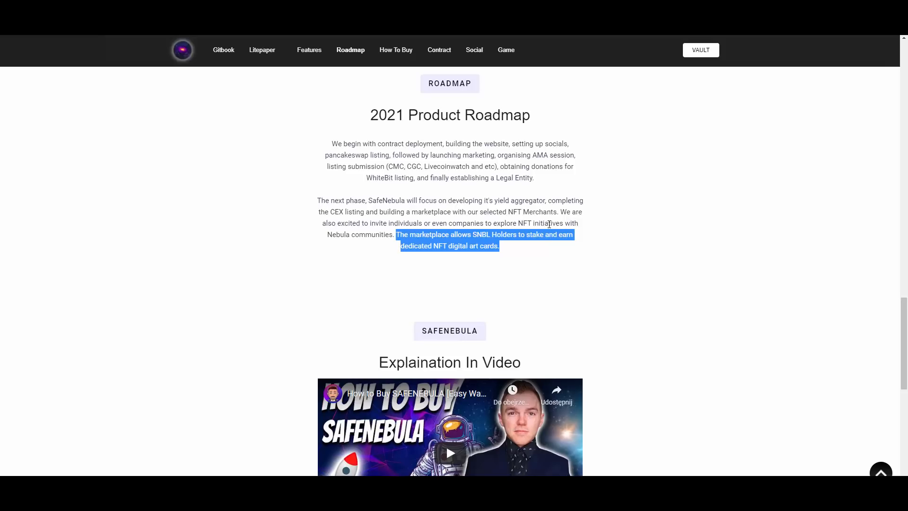
{"action": "scroll", "coordinate": [550, 223], "scroll_direction": "down", "scroll_amount": 2}
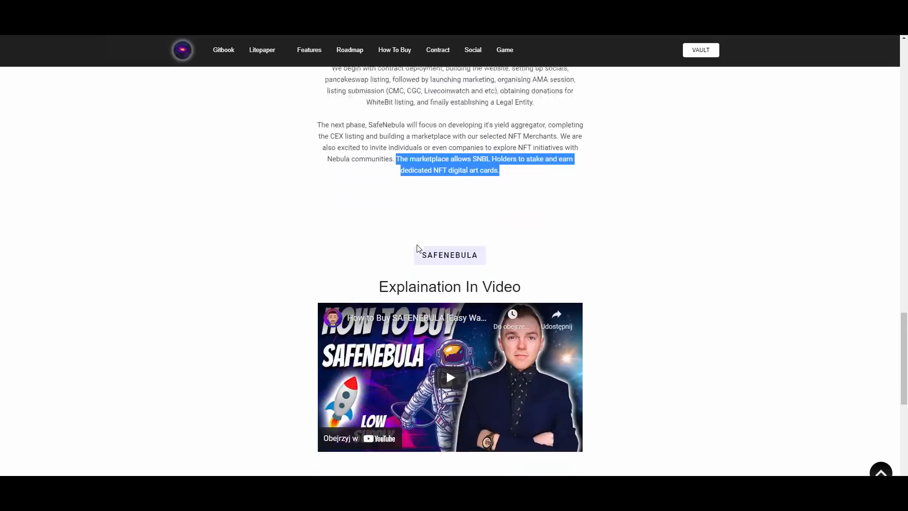
{"action": "scroll", "coordinate": [906, 163], "scroll_direction": "up", "scroll_amount": 5}
{"action": "scroll", "coordinate": [673, 273], "scroll_direction": "down", "scroll_amount": 4}
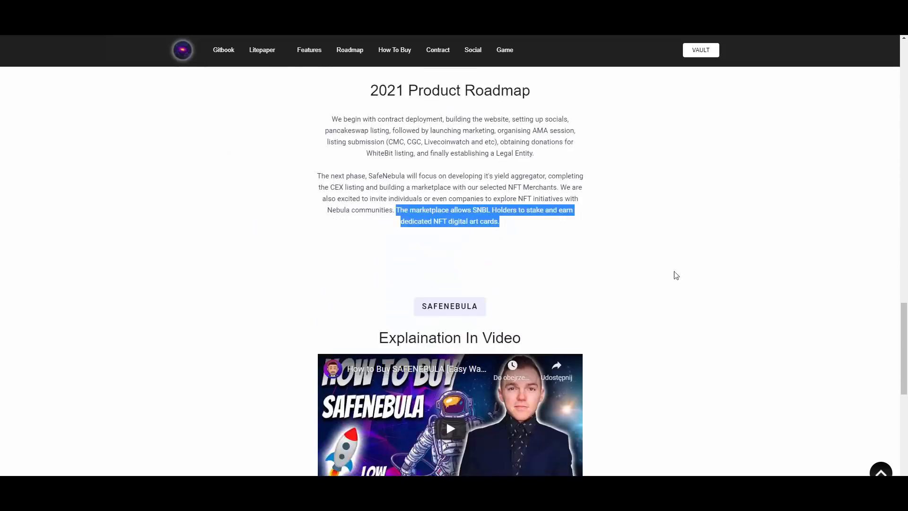
{"action": "scroll", "coordinate": [719, 200], "scroll_direction": "down", "scroll_amount": 4}
{"action": "scroll", "coordinate": [745, 256], "scroll_direction": "up", "scroll_amount": 4}
{"action": "scroll", "coordinate": [744, 262], "scroll_direction": "down", "scroll_amount": 1}
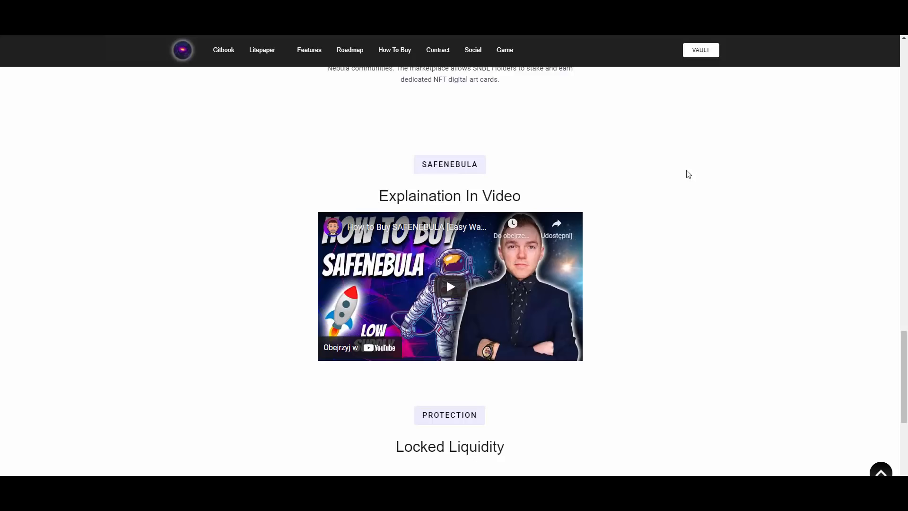
{"action": "scroll", "coordinate": [634, 119], "scroll_direction": "down", "scroll_amount": 1}
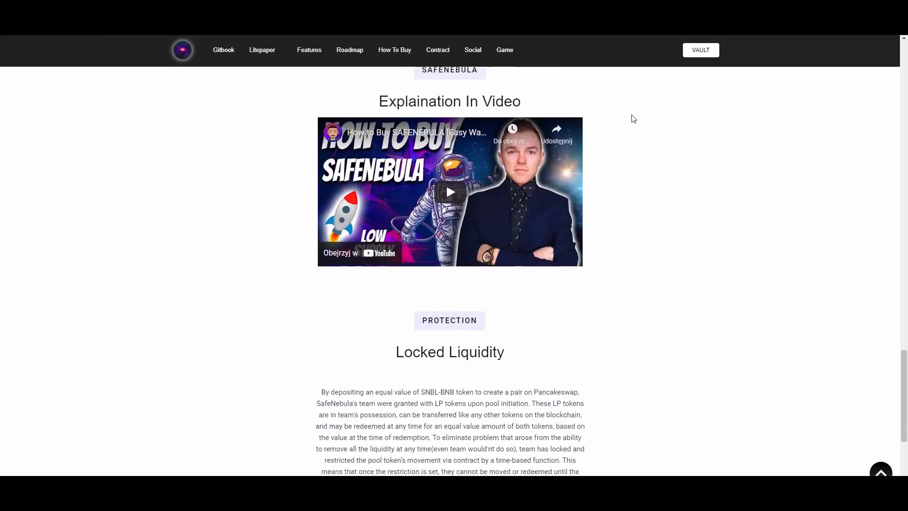
{"action": "scroll", "coordinate": [635, 120], "scroll_direction": "down", "scroll_amount": 1}
{"action": "scroll", "coordinate": [637, 218], "scroll_direction": "down", "scroll_amount": 1}
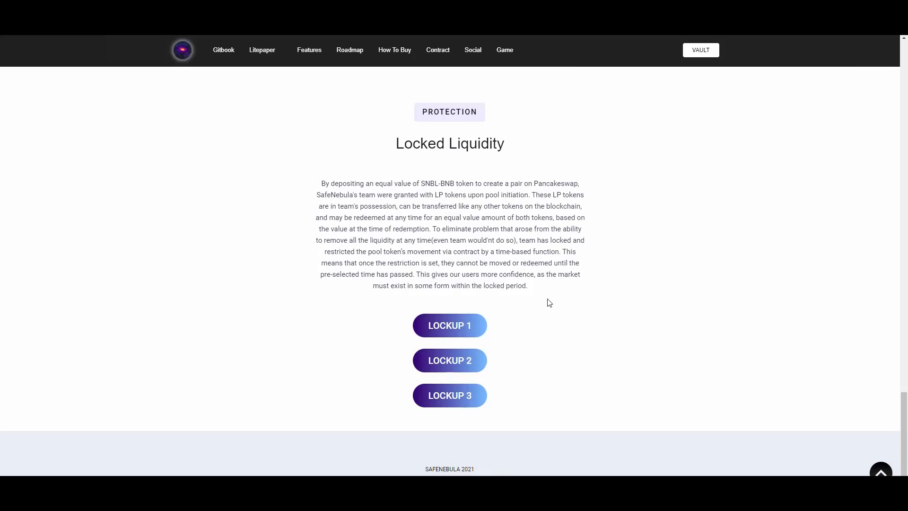
{"action": "scroll", "coordinate": [543, 322], "scroll_direction": "up", "scroll_amount": 3}
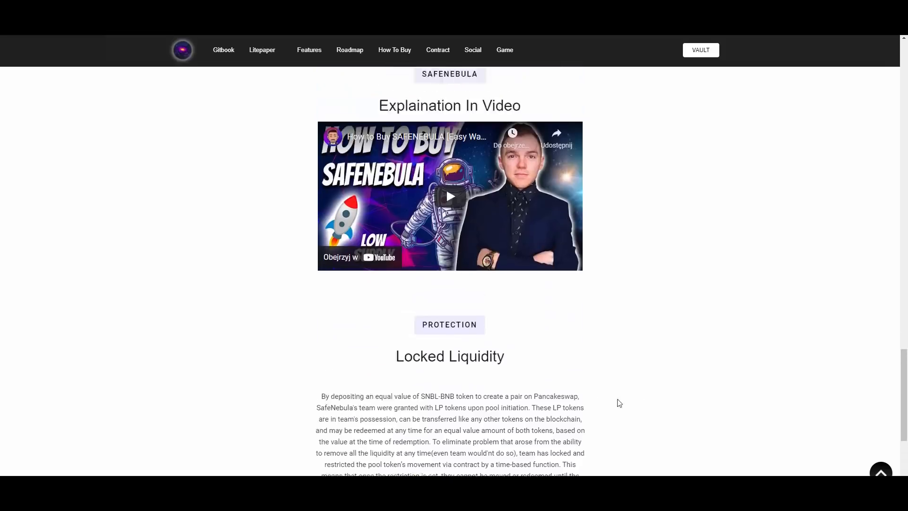
{"action": "scroll", "coordinate": [618, 401], "scroll_direction": "up", "scroll_amount": 10}
{"action": "scroll", "coordinate": [757, 371], "scroll_direction": "up", "scroll_amount": 5}
{"action": "scroll", "coordinate": [482, 222], "scroll_direction": "up", "scroll_amount": 5}
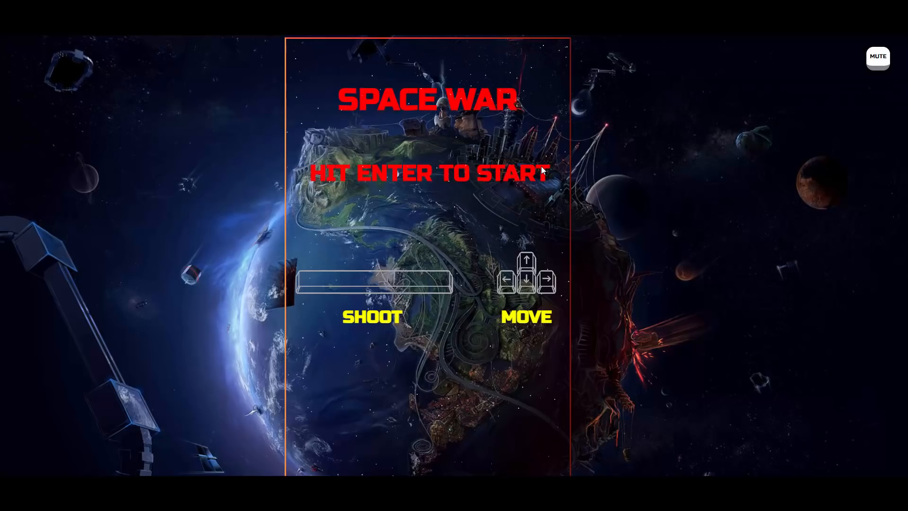
- Start the Space War game and steer and fire with arrow keys and space until it ends at score 110
{"action": "key", "text": "Return"}
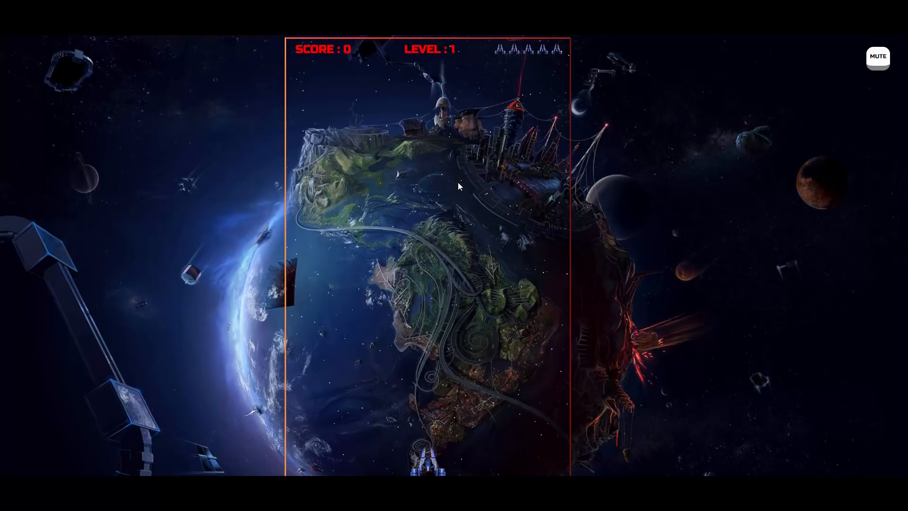
{"action": "key", "text": "Right"}
{"action": "key", "text": "space"}
{"action": "key", "text": "Left"}
{"action": "key", "text": "space"}
{"action": "key", "text": "Right"}
{"action": "key", "text": "Right"}
{"action": "key", "text": "space"}
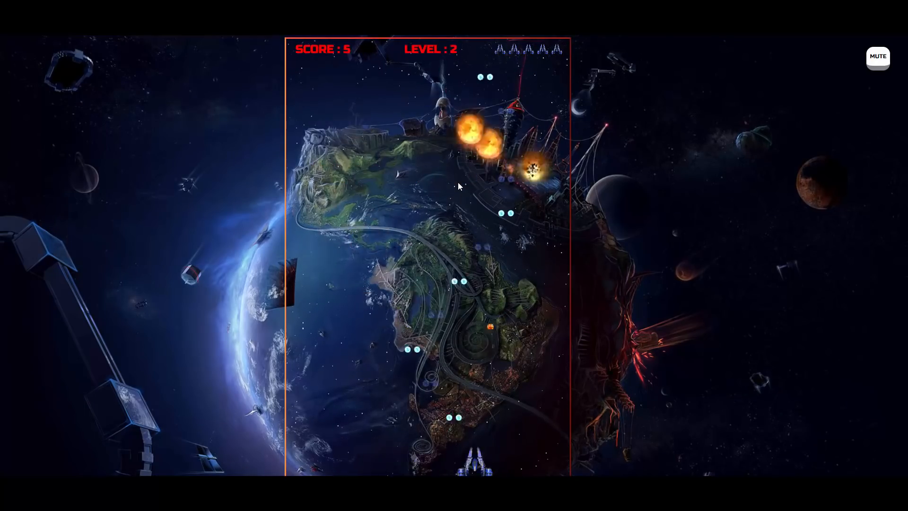
{"action": "key", "text": "Left"}
{"action": "key", "text": "space"}
{"action": "key", "text": "Right"}
{"action": "key", "text": "space"}
{"action": "key", "text": "Right"}
{"action": "key", "text": "Left"}
{"action": "key", "text": "space"}
{"action": "key", "text": "Left"}
{"action": "key", "text": "Right"}
{"action": "key", "text": "space"}
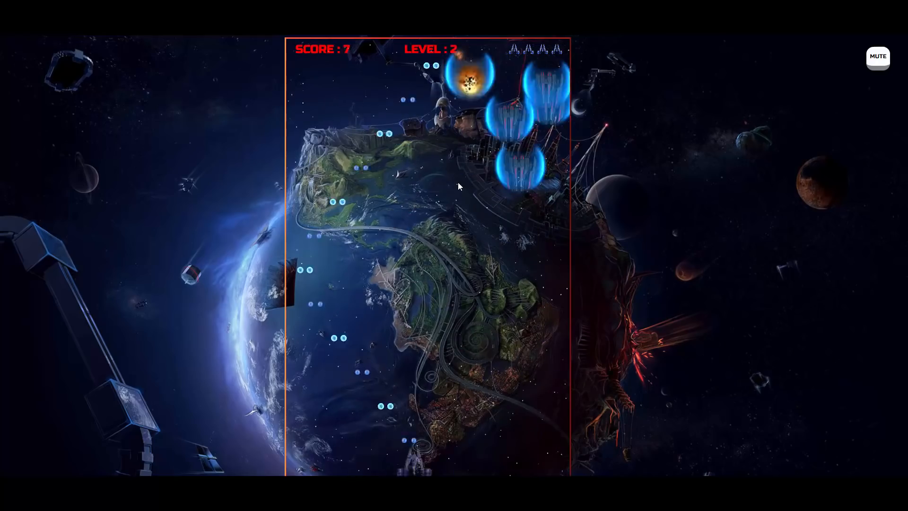
{"action": "key", "text": "Left"}
{"action": "key", "text": "space"}
{"action": "key", "text": "Right"}
{"action": "key", "text": "space"}
{"action": "key", "text": "Right"}
{"action": "key", "text": "Left"}
{"action": "key", "text": "Up"}
{"action": "key", "text": "Up"}
{"action": "key", "text": "Right"}
{"action": "key", "text": "space"}
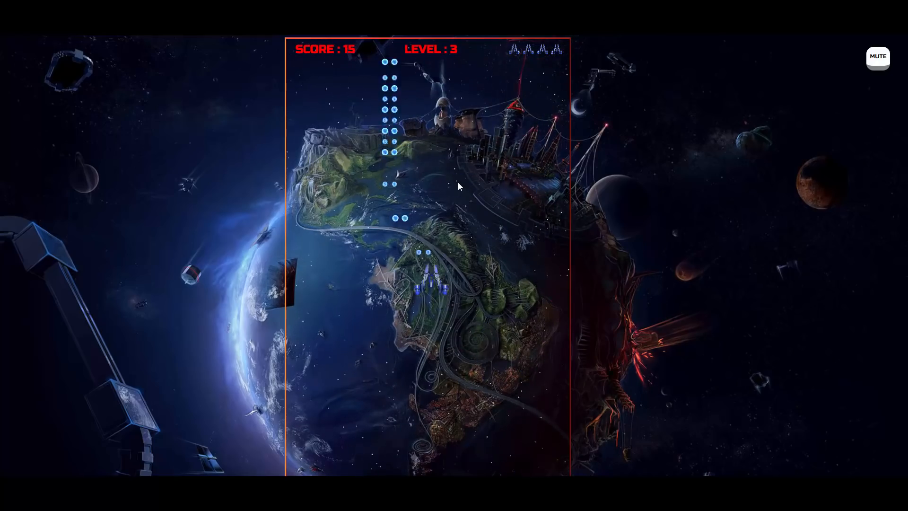
{"action": "key", "text": "Left"}
{"action": "key", "text": "Down"}
{"action": "key", "text": "space"}
{"action": "key", "text": "Right"}
{"action": "key", "text": "space"}
{"action": "key", "text": "Right"}
{"action": "key", "text": "space"}
{"action": "key", "text": "Left"}
{"action": "key", "text": "Left"}
{"action": "key", "text": "Up"}
{"action": "key", "text": "space"}
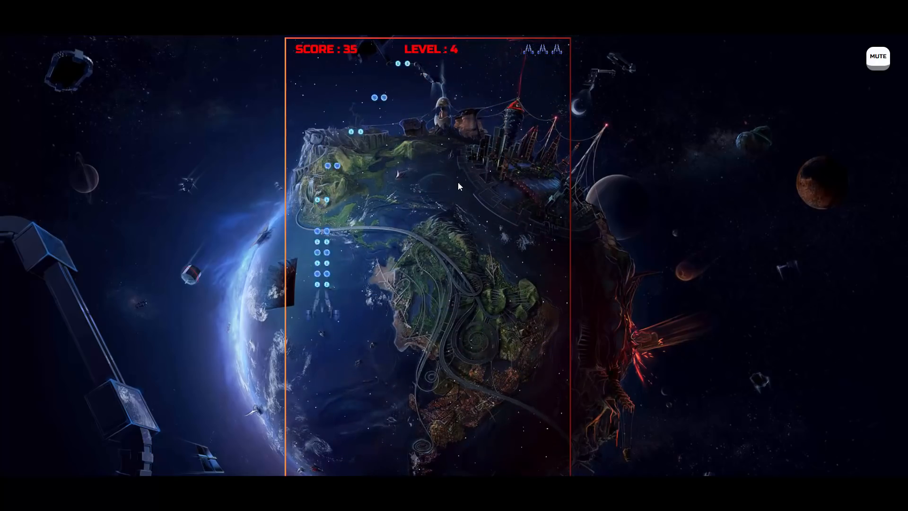
{"action": "key", "text": "Right"}
{"action": "key", "text": "Down"}
{"action": "key", "text": "space"}
{"action": "key", "text": "Left"}
{"action": "key", "text": "space"}
{"action": "key", "text": "Right"}
{"action": "key", "text": "Up"}
{"action": "key", "text": "space"}
{"action": "key", "text": "Left"}
{"action": "key", "text": "Down"}
{"action": "key", "text": "space"}
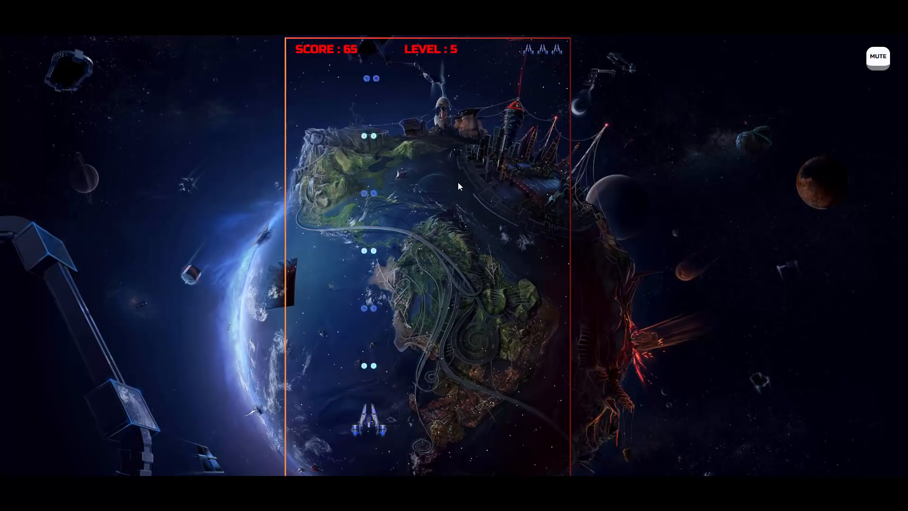
{"action": "key", "text": "Right"}
{"action": "key", "text": "Up"}
{"action": "key", "text": "space"}
{"action": "key", "text": "Left"}
{"action": "key", "text": "Down"}
{"action": "key", "text": "space"}
{"action": "key", "text": "Right"}
{"action": "key", "text": "Up"}
{"action": "key", "text": "space"}
{"action": "key", "text": "Left"}
{"action": "key", "text": "space"}
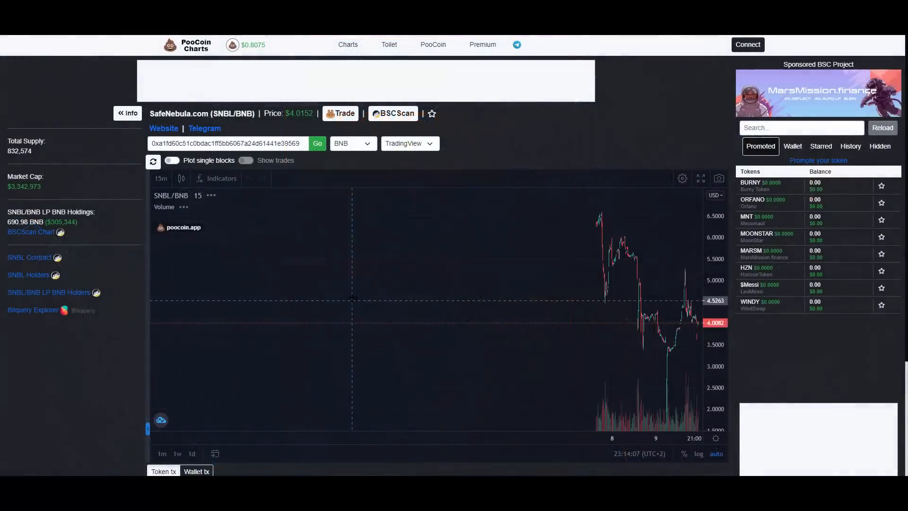
{"action": "scroll", "coordinate": [435, 247], "scroll_direction": "up", "scroll_amount": 5}
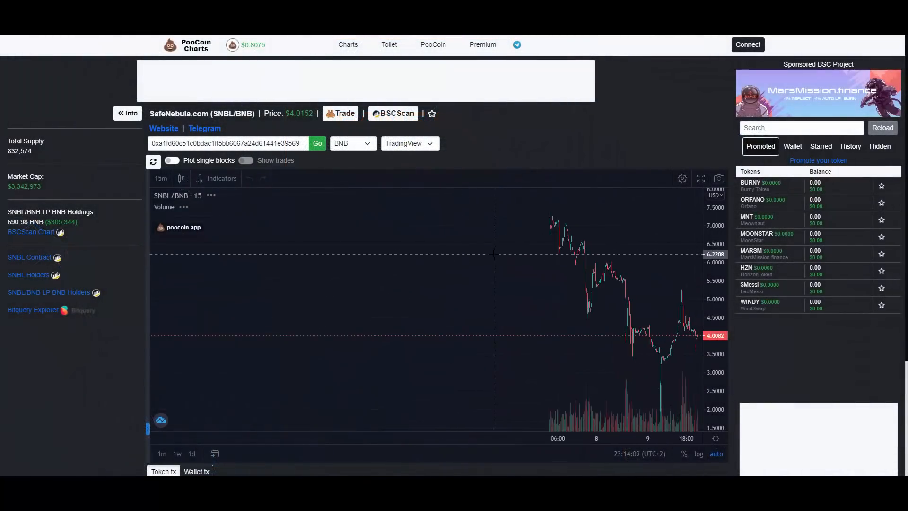
{"action": "scroll", "coordinate": [424, 262], "scroll_direction": "down", "scroll_amount": 3}
{"action": "scroll", "coordinate": [411, 312], "scroll_direction": "down", "scroll_amount": 2}
{"action": "scroll", "coordinate": [397, 361], "scroll_direction": "down", "scroll_amount": 2}
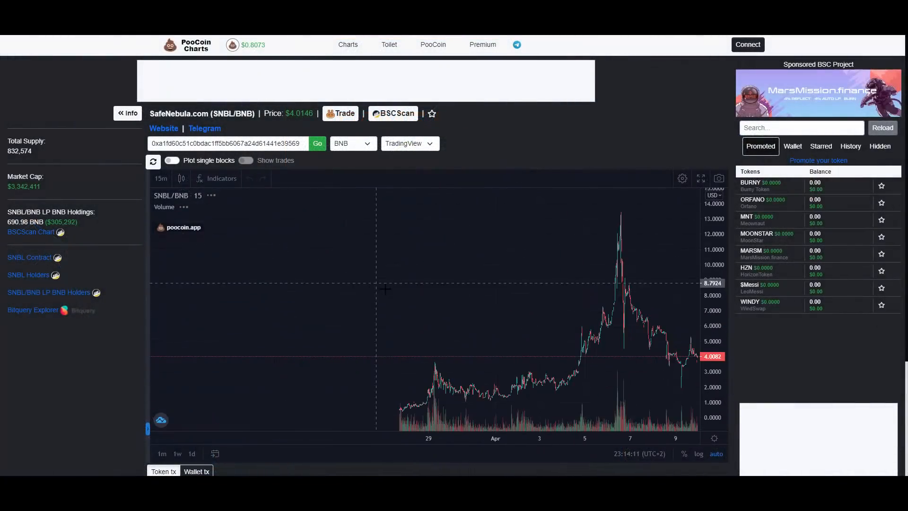
{"action": "scroll", "coordinate": [326, 375], "scroll_direction": "up", "scroll_amount": 2}
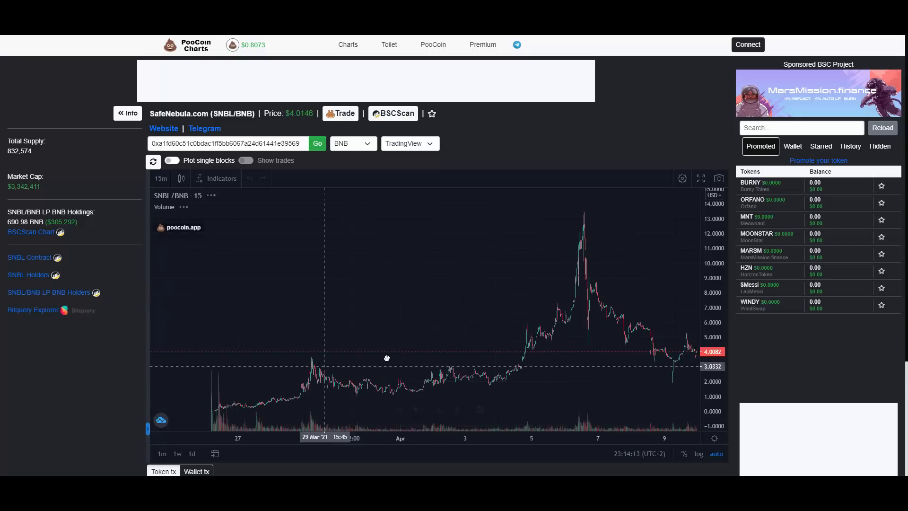
{"action": "scroll", "coordinate": [335, 383], "scroll_direction": "up", "scroll_amount": 1}
- Pan the SNBL/BNB chart from late-March data through April 4–10 and around the April 6 peak
{"action": "left_click_drag", "start_coordinate": [335, 383], "coordinate": [468, 387]}
{"action": "left_click_drag", "start_coordinate": [253, 404], "coordinate": [314, 414]}
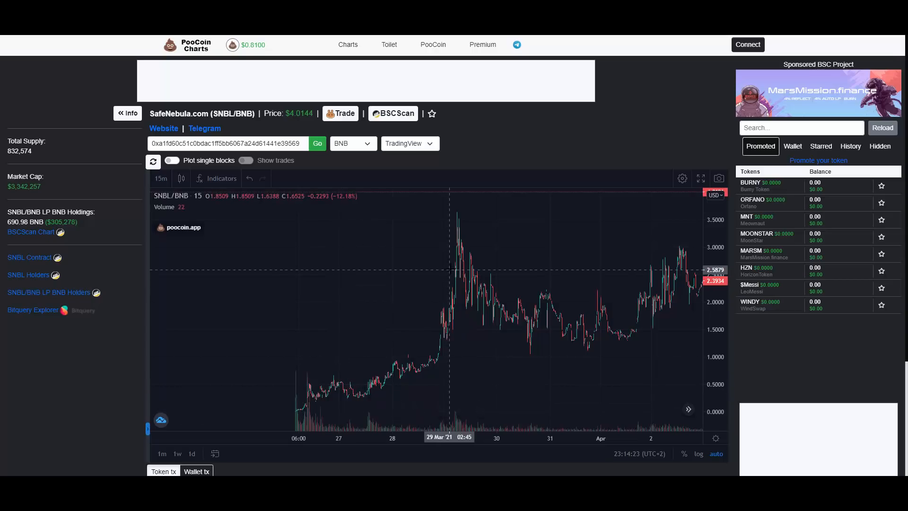
{"action": "scroll", "coordinate": [456, 249], "scroll_direction": "up", "scroll_amount": 1}
{"action": "scroll", "coordinate": [483, 252], "scroll_direction": "up", "scroll_amount": 1}
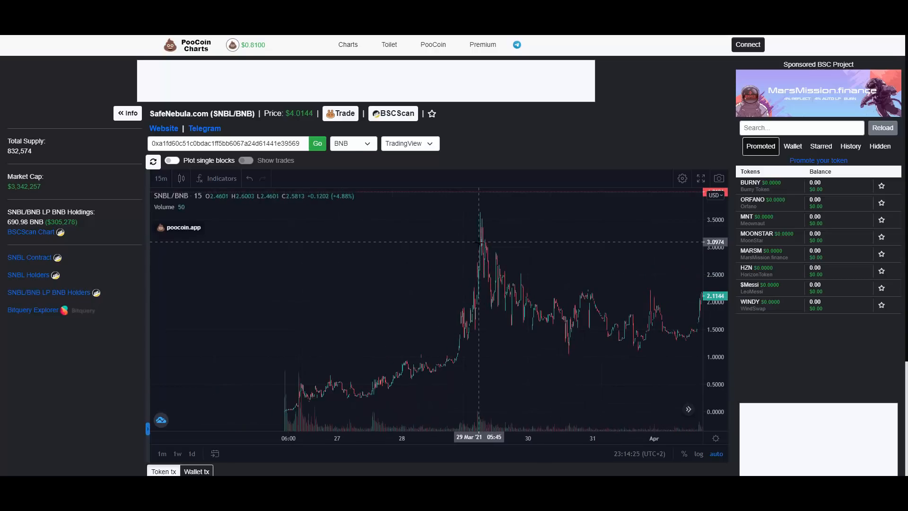
{"action": "scroll", "coordinate": [488, 254], "scroll_direction": "down", "scroll_amount": 3}
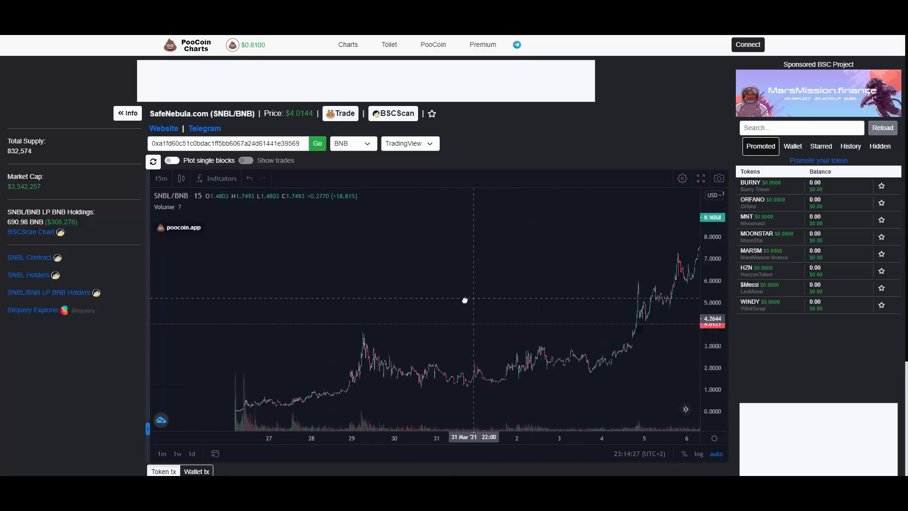
{"action": "left_click_drag", "start_coordinate": [541, 365], "coordinate": [469, 369]}
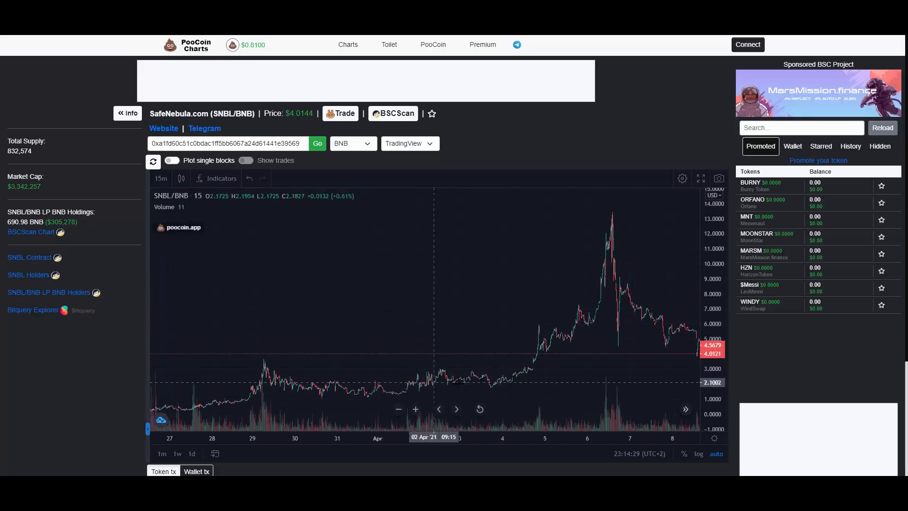
{"action": "mouse_move", "coordinate": [541, 362]}
{"action": "left_mouse_down"}
{"action": "mouse_move", "coordinate": [449, 266]}
{"action": "mouse_move", "coordinate": [432, 220]}
{"action": "left_mouse_up"}
{"action": "scroll", "coordinate": [455, 234], "scroll_direction": "up", "scroll_amount": 2}
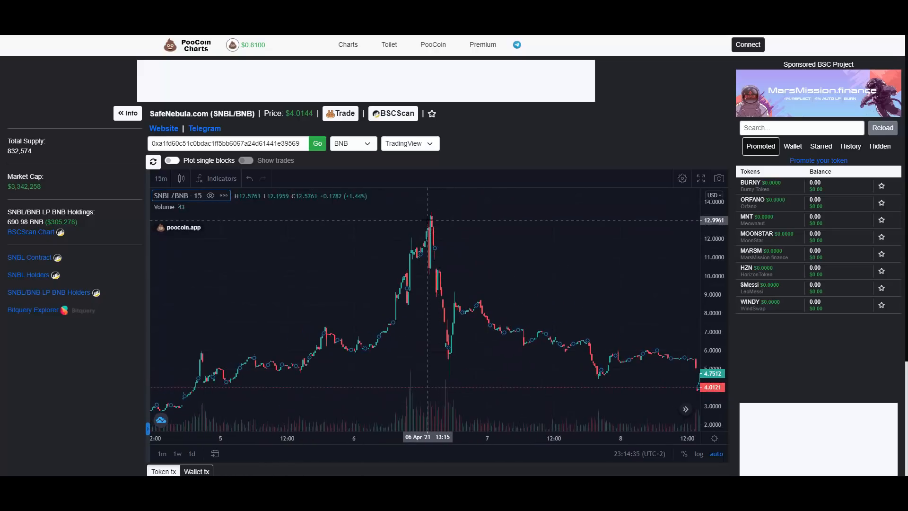
{"action": "scroll", "coordinate": [439, 305], "scroll_direction": "down", "scroll_amount": 2}
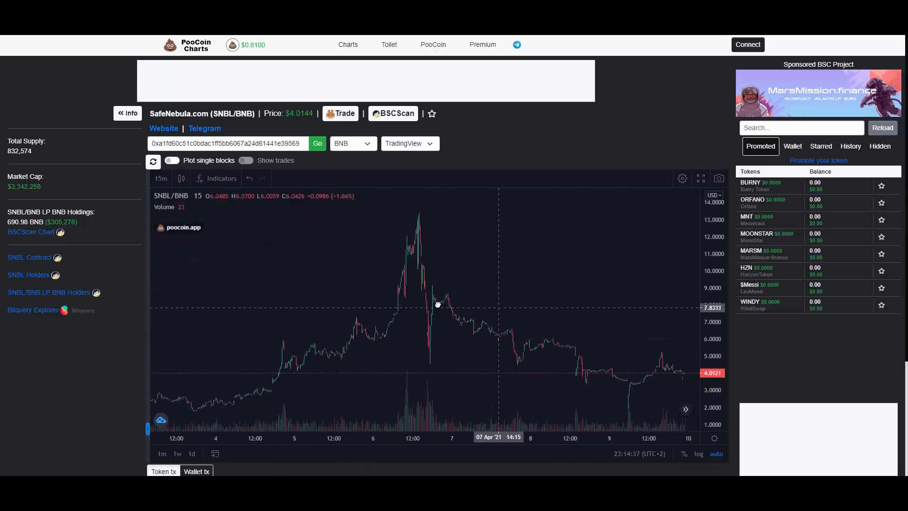
{"action": "left_click_drag", "start_coordinate": [608, 340], "coordinate": [468, 341]}
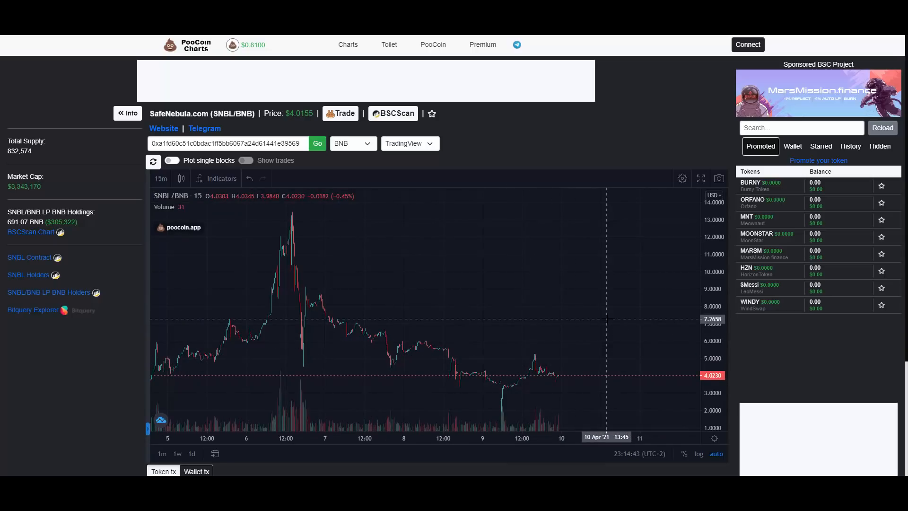
{"action": "scroll", "coordinate": [277, 284], "scroll_direction": "up", "scroll_amount": 2}
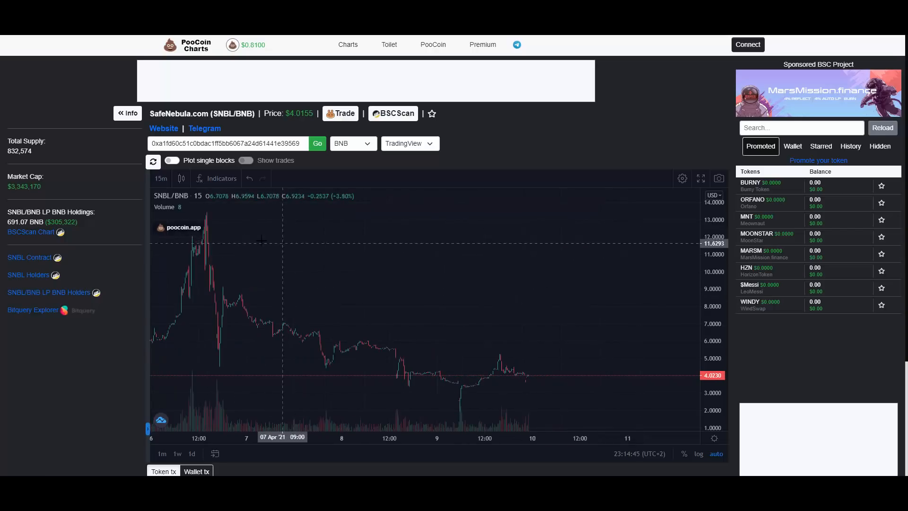
{"action": "scroll", "coordinate": [280, 263], "scroll_direction": "up", "scroll_amount": 2}
{"action": "scroll", "coordinate": [285, 244], "scroll_direction": "up", "scroll_amount": 2}
{"action": "scroll", "coordinate": [291, 238], "scroll_direction": "left", "scroll_amount": 2}
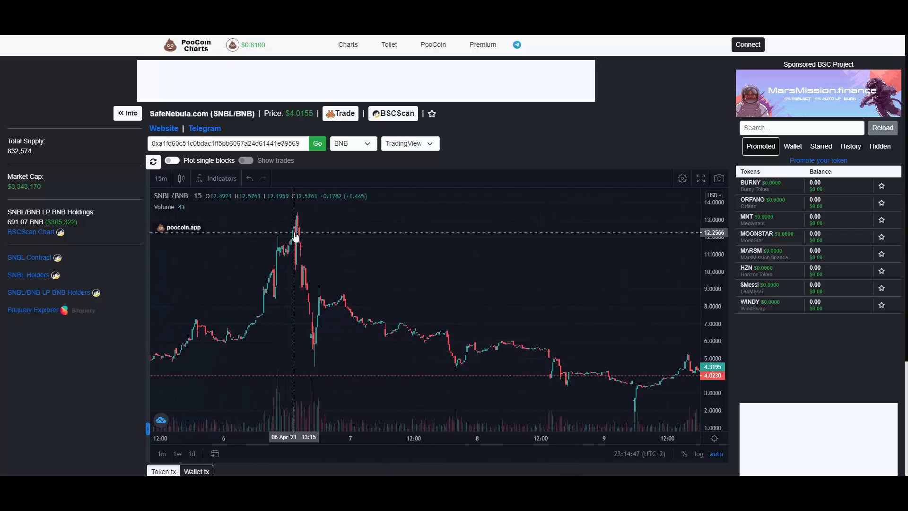
{"action": "left_click_drag", "start_coordinate": [294, 236], "coordinate": [344, 237]}
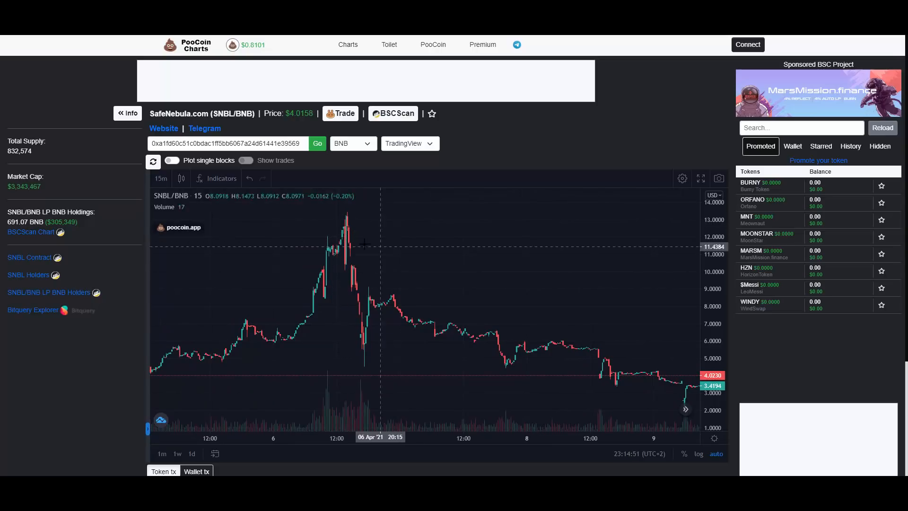
- Select the Market Cap figure, then pan the chart across April 8–11 and the latest days
{"action": "left_click_drag", "start_coordinate": [43, 187], "coordinate": [8, 179]}
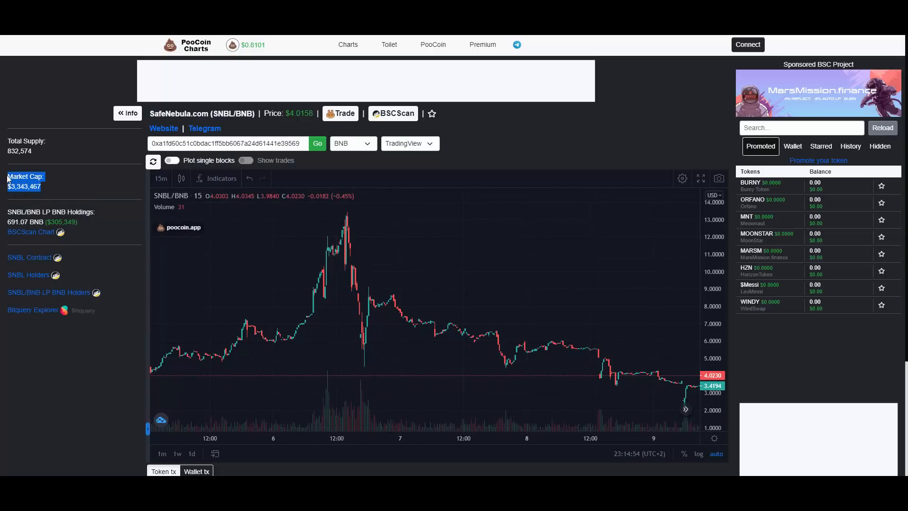
{"action": "mouse_move", "coordinate": [473, 263]}
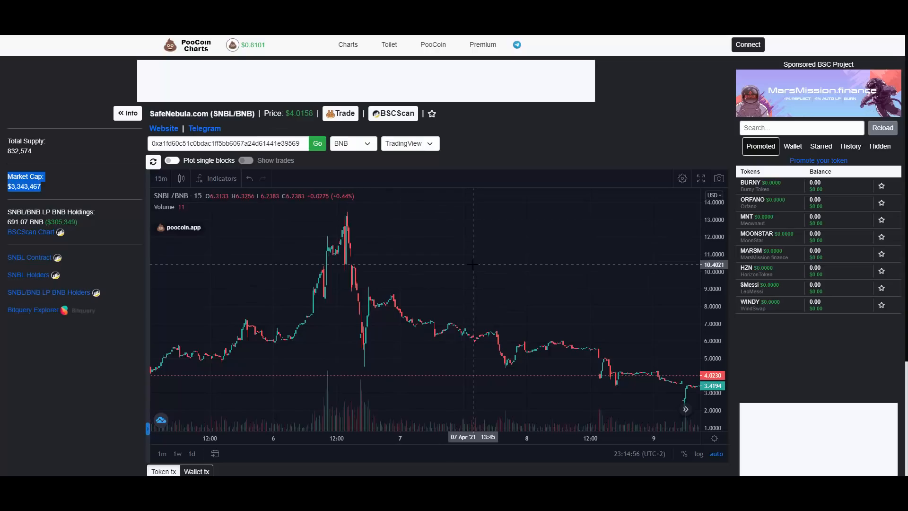
{"action": "mouse_move", "coordinate": [473, 263]}
{"action": "left_mouse_down"}
{"action": "mouse_move", "coordinate": [462, 272]}
{"action": "mouse_move", "coordinate": [293, 264]}
{"action": "left_mouse_up"}
{"action": "left_click_drag", "start_coordinate": [543, 320], "coordinate": [482, 319]}
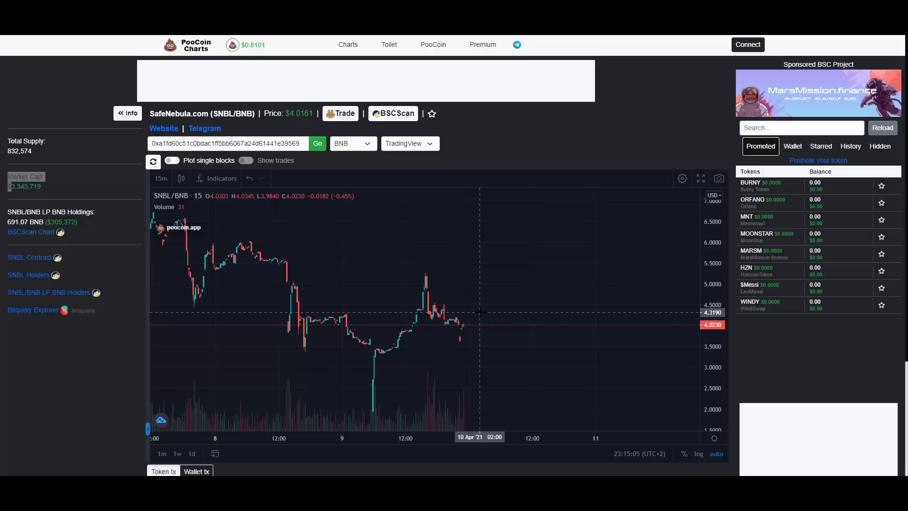
{"action": "scroll", "coordinate": [479, 311], "scroll_direction": "up", "scroll_amount": 2}
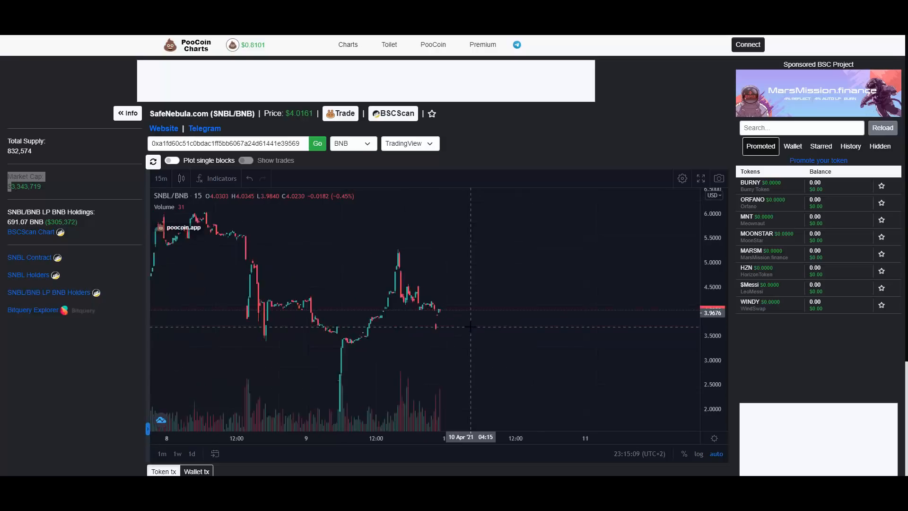
{"action": "scroll", "coordinate": [479, 305], "scroll_direction": "up", "scroll_amount": 2}
{"action": "scroll", "coordinate": [478, 298], "scroll_direction": "up", "scroll_amount": 1}
{"action": "scroll", "coordinate": [476, 291], "scroll_direction": "up", "scroll_amount": 2}
{"action": "scroll", "coordinate": [472, 291], "scroll_direction": "down", "scroll_amount": 3}
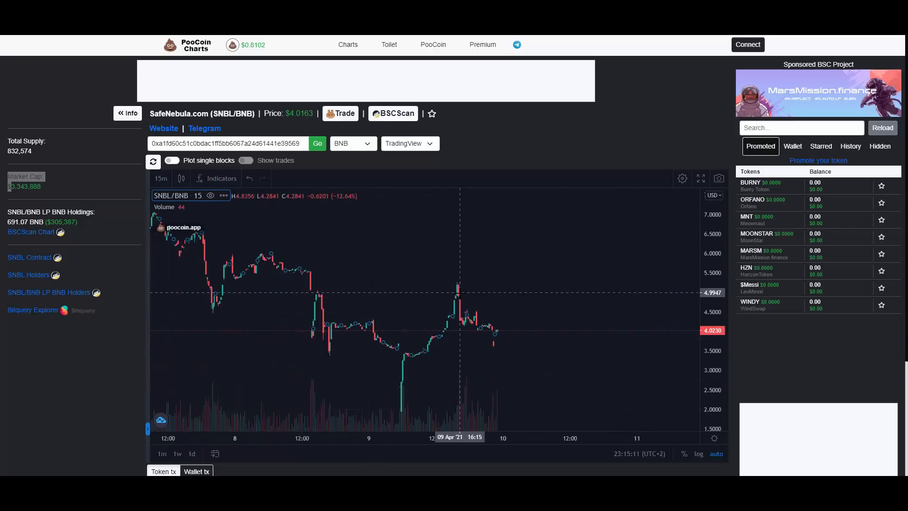
{"action": "scroll", "coordinate": [461, 294], "scroll_direction": "down", "scroll_amount": 3}
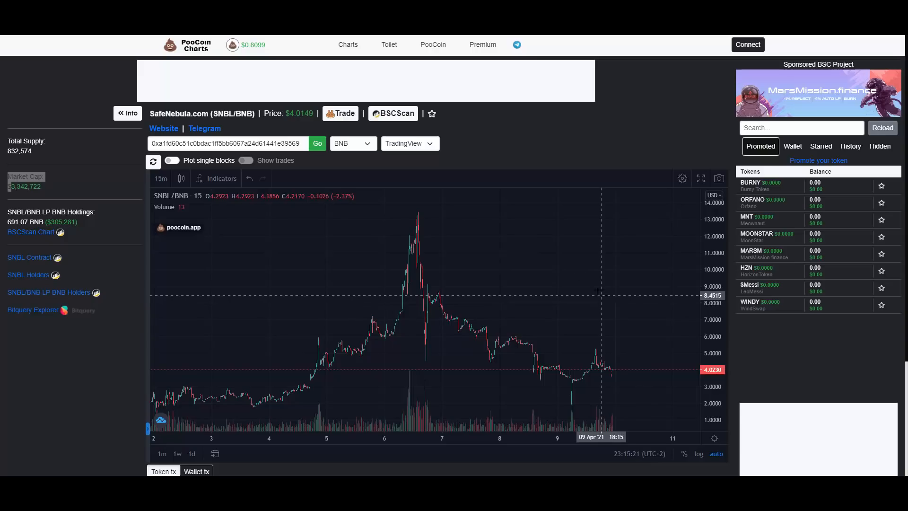
{"action": "scroll", "coordinate": [480, 232], "scroll_direction": "up", "scroll_amount": 3}
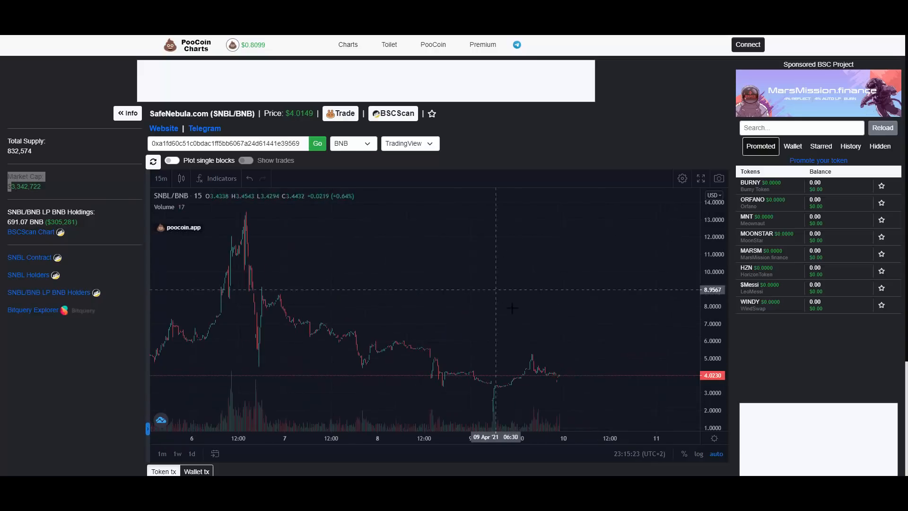
{"action": "scroll", "coordinate": [604, 324], "scroll_direction": "up", "scroll_amount": 2}
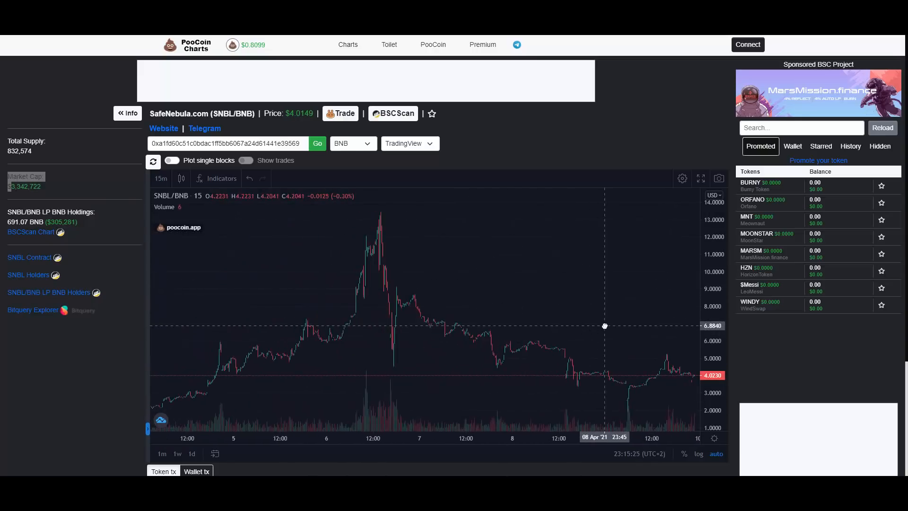
{"action": "scroll", "coordinate": [610, 348], "scroll_direction": "up", "scroll_amount": 2}
{"action": "scroll", "coordinate": [631, 386], "scroll_direction": "up", "scroll_amount": 2}
{"action": "left_click_drag", "start_coordinate": [634, 386], "coordinate": [563, 348]}
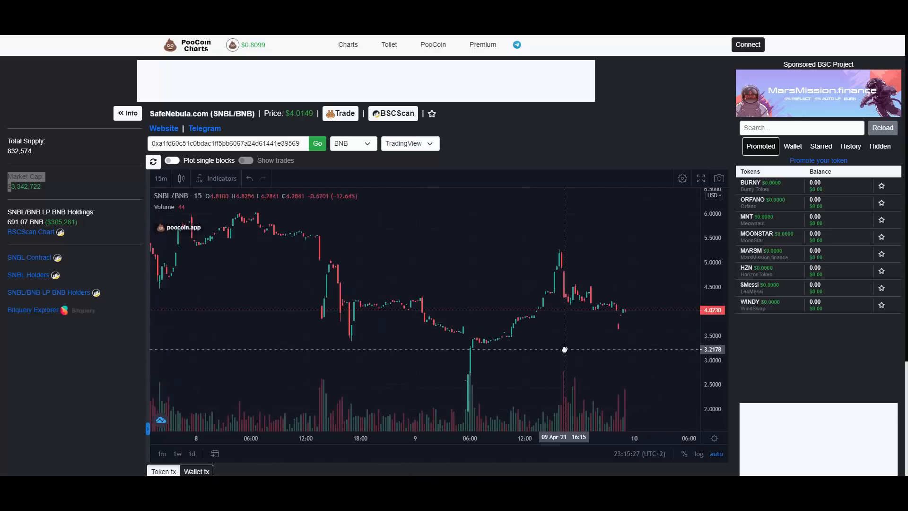
{"action": "scroll", "coordinate": [516, 339], "scroll_direction": "down", "scroll_amount": 2}
{"action": "scroll", "coordinate": [516, 338], "scroll_direction": "down", "scroll_amount": 2}
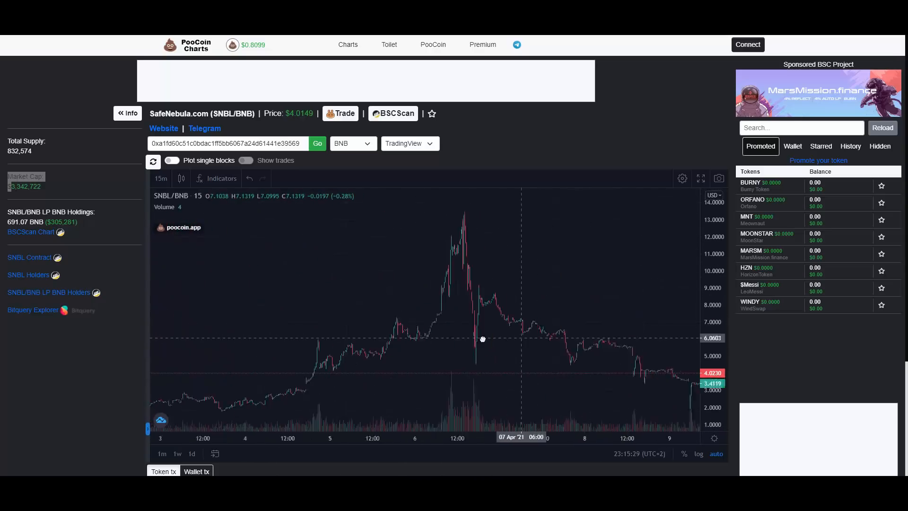
{"action": "left_click_drag", "start_coordinate": [492, 320], "coordinate": [466, 319]}
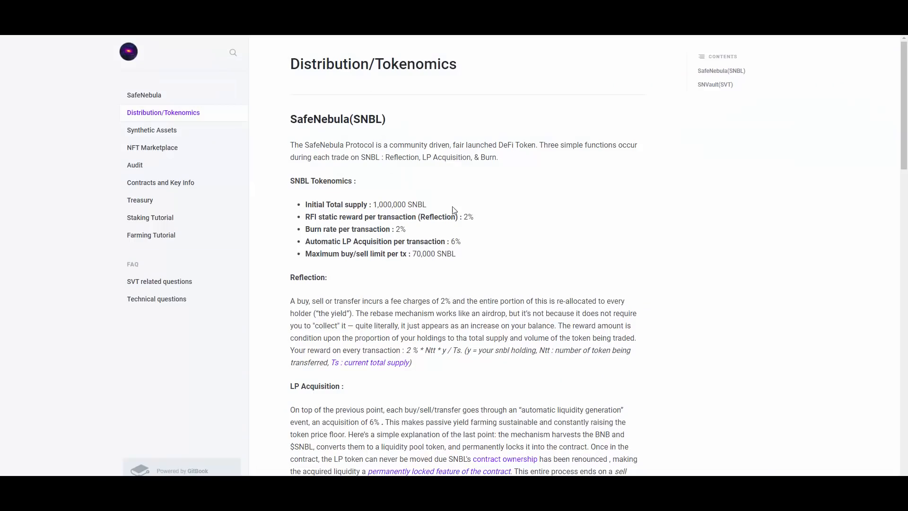
{"action": "scroll", "coordinate": [276, 246], "scroll_direction": "down", "scroll_amount": 2}
{"action": "scroll", "coordinate": [265, 251], "scroll_direction": "down", "scroll_amount": 3}
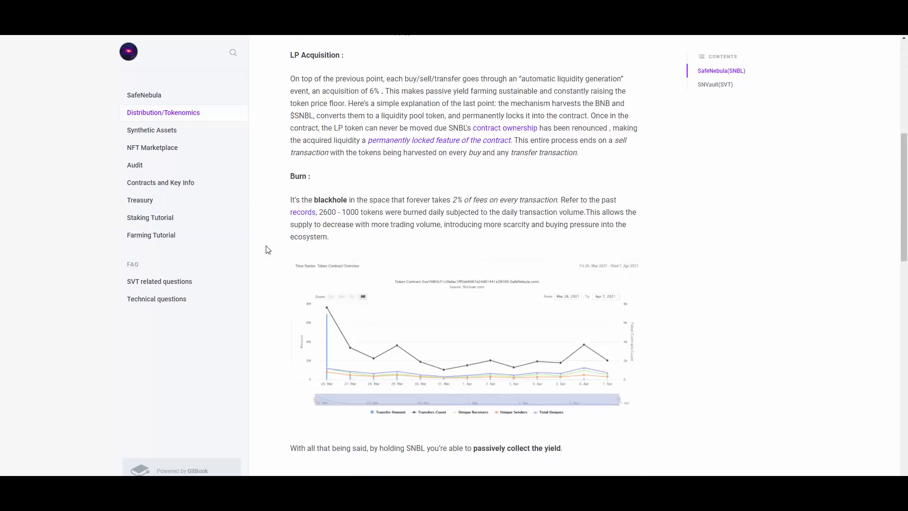
{"action": "scroll", "coordinate": [285, 249], "scroll_direction": "up", "scroll_amount": 4}
{"action": "scroll", "coordinate": [285, 249], "scroll_direction": "up", "scroll_amount": 1}
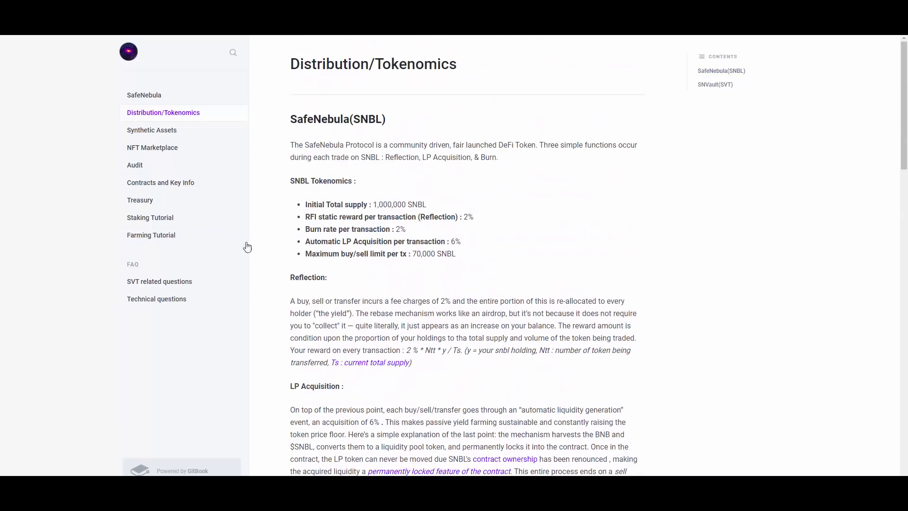
- Switch from the Distribution/Tokenomics page to the SVT related questions FAQ in the sidebar
{"action": "left_click", "coordinate": [231, 282]}
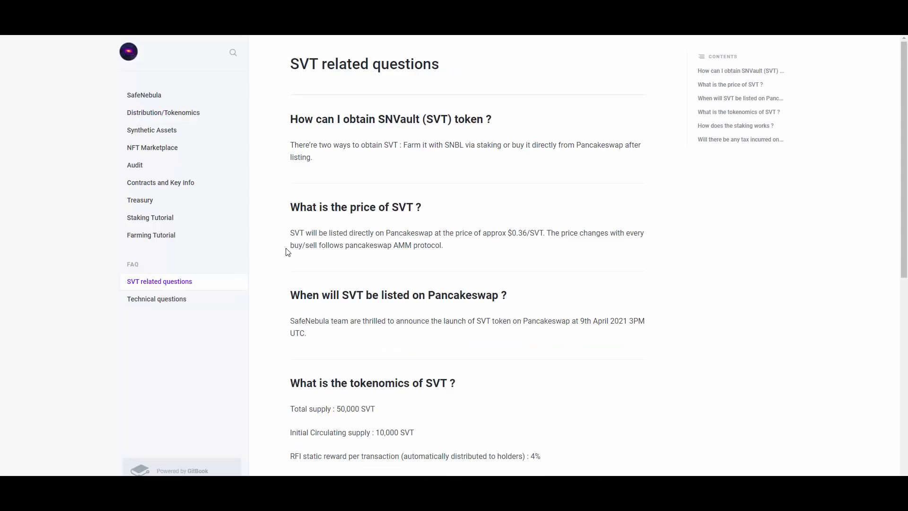
{"action": "scroll", "coordinate": [287, 252], "scroll_direction": "down", "scroll_amount": 2}
{"action": "scroll", "coordinate": [290, 253], "scroll_direction": "down", "scroll_amount": 2}
{"action": "scroll", "coordinate": [425, 259], "scroll_direction": "up", "scroll_amount": 2}
{"action": "scroll", "coordinate": [539, 277], "scroll_direction": "up", "scroll_amount": 1}
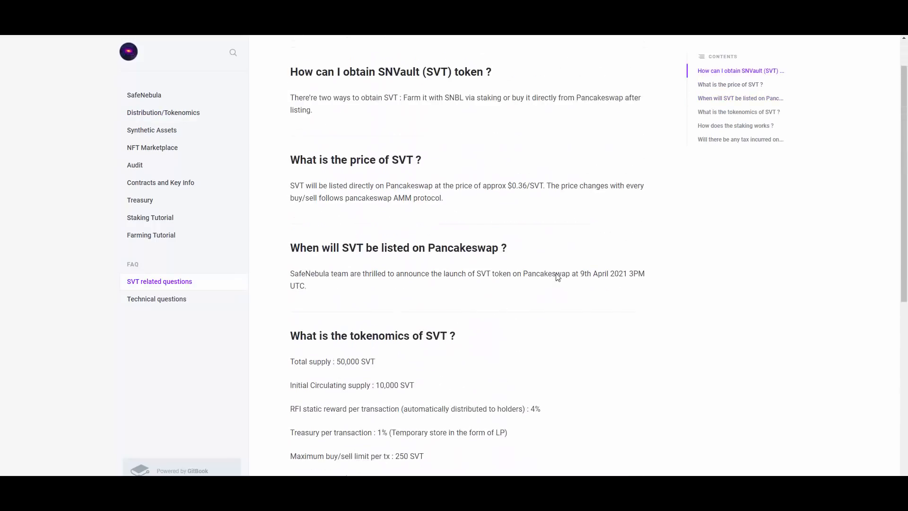
{"action": "scroll", "coordinate": [557, 277], "scroll_direction": "up", "scroll_amount": 1}
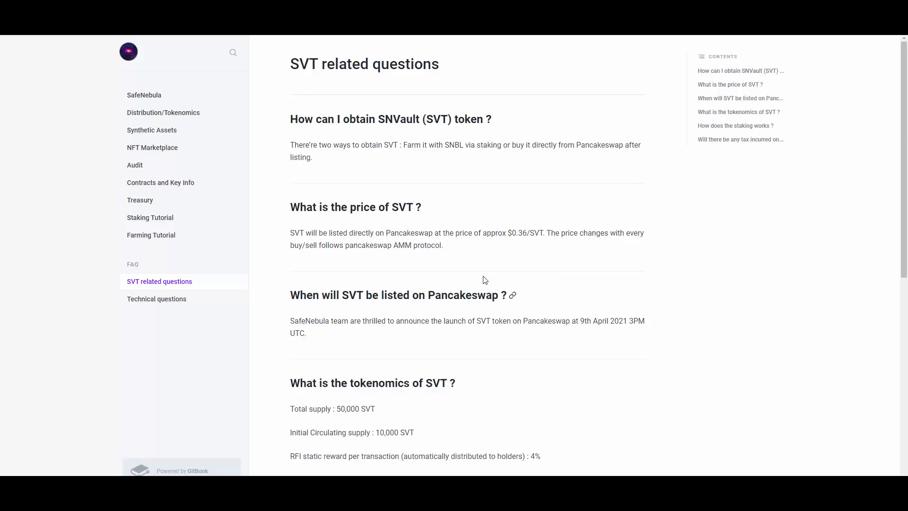
{"action": "scroll", "coordinate": [309, 242], "scroll_direction": "down", "scroll_amount": 3}
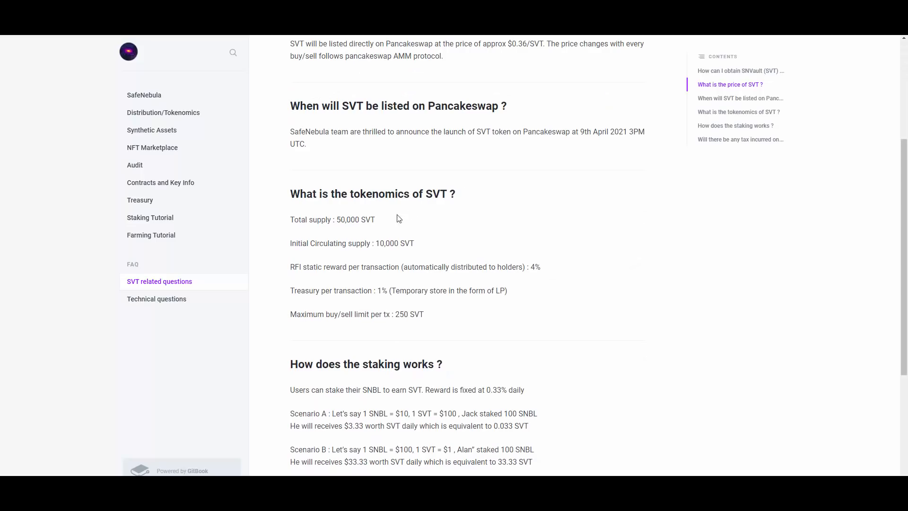
{"action": "mouse_move", "coordinate": [375, 220]}
{"action": "left_mouse_down"}
{"action": "mouse_move", "coordinate": [290, 221]}
{"action": "mouse_move", "coordinate": [532, 465]}
{"action": "left_mouse_up"}
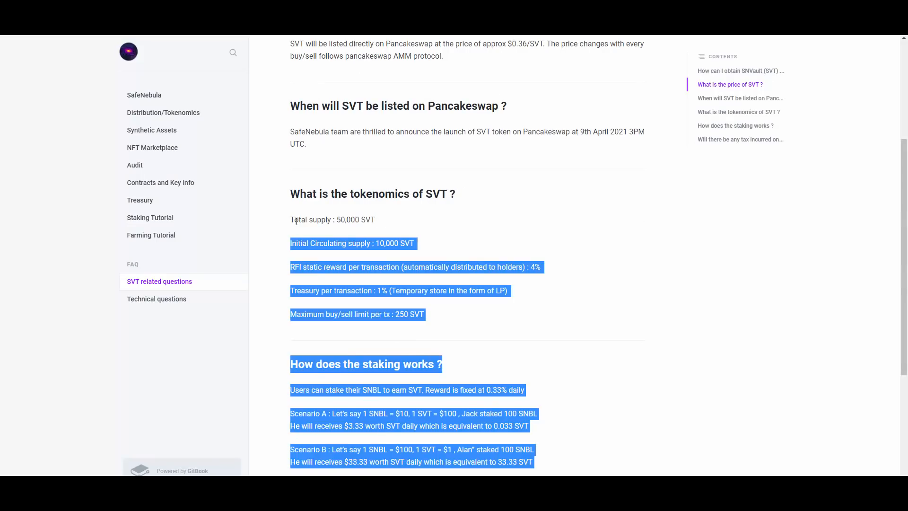
{"action": "triple_click", "coordinate": [329, 243]}
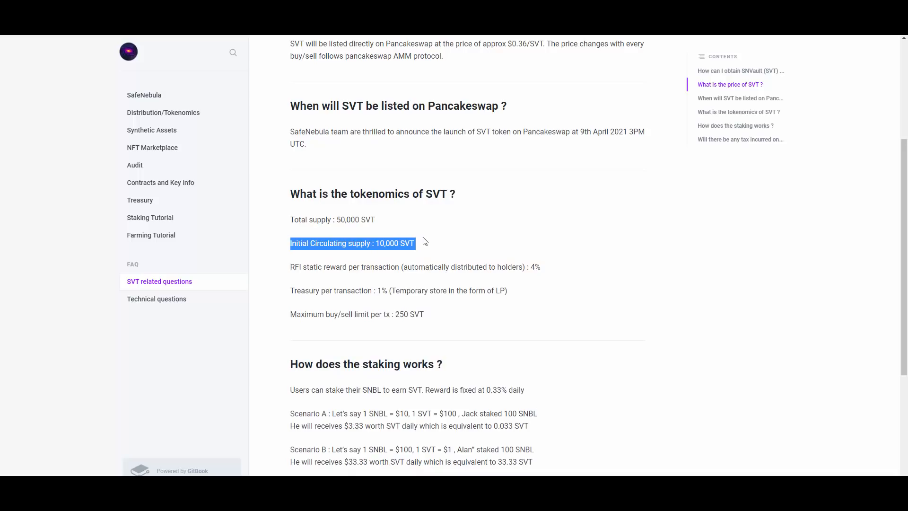
{"action": "left_click_drag", "start_coordinate": [368, 290], "coordinate": [393, 288]}
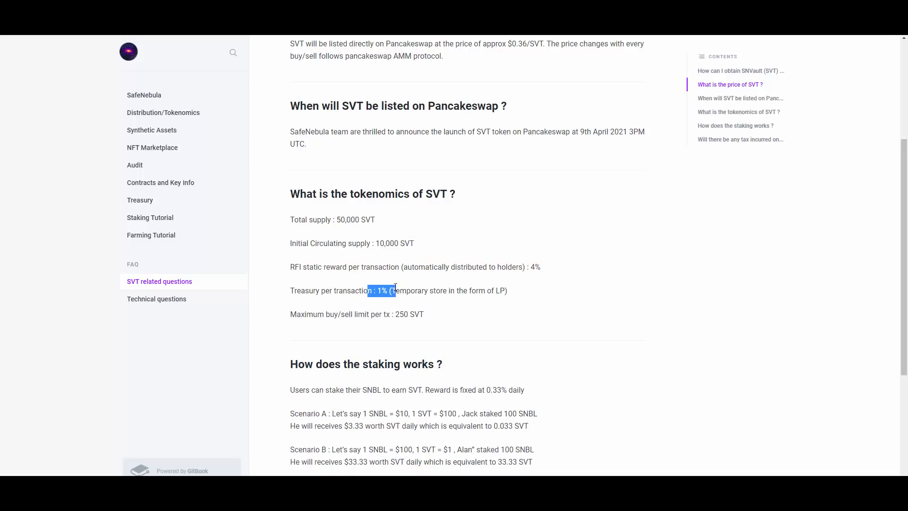
{"action": "left_click", "coordinate": [534, 286]}
{"action": "left_click_drag", "start_coordinate": [304, 266], "coordinate": [541, 266]}
{"action": "left_click", "coordinate": [544, 266]}
{"action": "scroll", "coordinate": [267, 318], "scroll_direction": "down", "scroll_amount": 2}
{"action": "scroll", "coordinate": [256, 353], "scroll_direction": "up", "scroll_amount": 6}
{"action": "scroll", "coordinate": [255, 366], "scroll_direction": "down", "scroll_amount": 5}
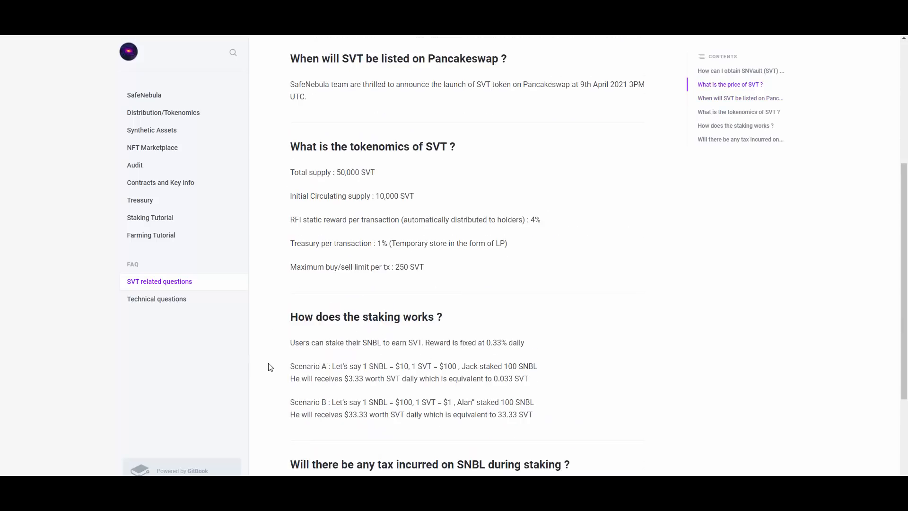
{"action": "scroll", "coordinate": [268, 367], "scroll_direction": "down", "scroll_amount": 2}
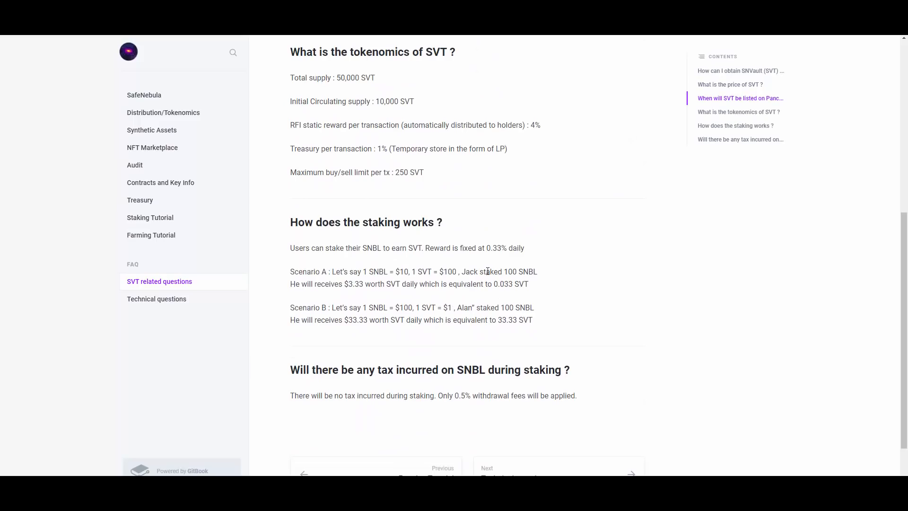
{"action": "scroll", "coordinate": [263, 280], "scroll_direction": "down", "scroll_amount": 2}
{"action": "scroll", "coordinate": [278, 280], "scroll_direction": "up", "scroll_amount": 5}
{"action": "scroll", "coordinate": [280, 282], "scroll_direction": "up", "scroll_amount": 3}
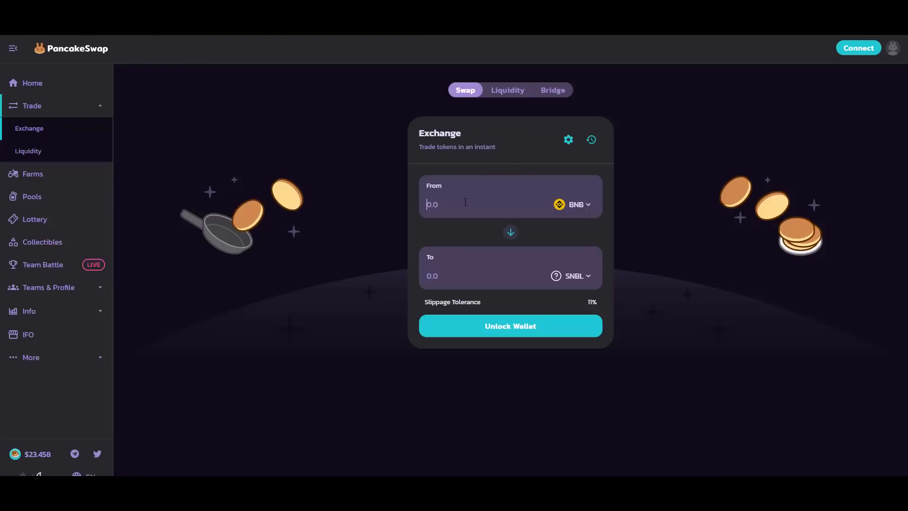
{"action": "type", "text": "1"}
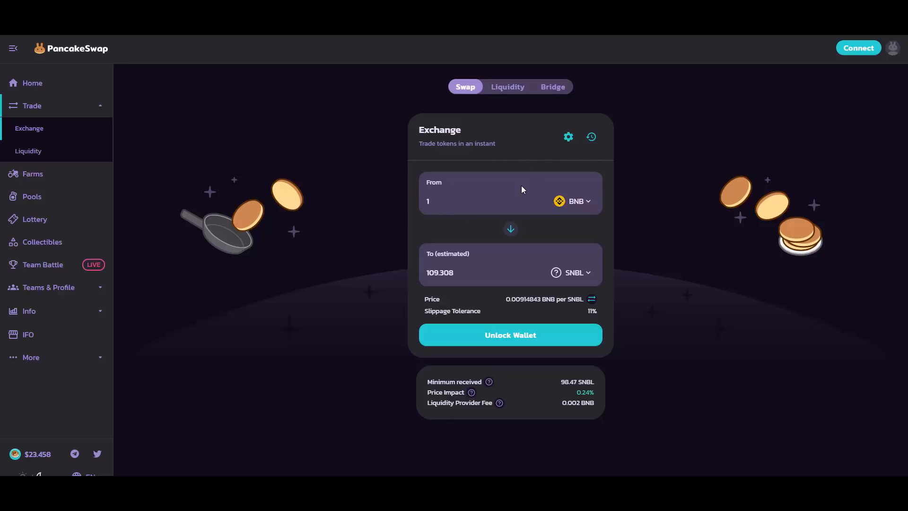
- Check the swap settings show 11% slippage tolerance and close them again
{"action": "left_click", "coordinate": [569, 140]}
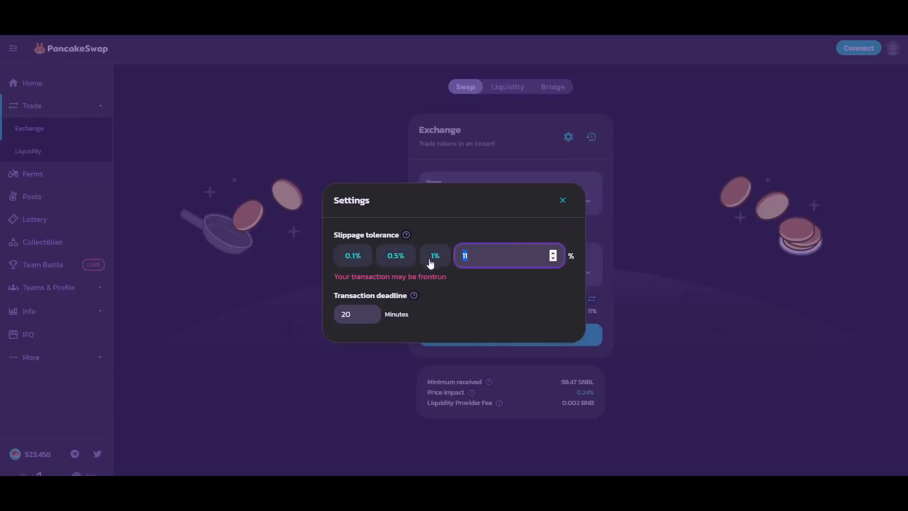
{"action": "left_click", "coordinate": [562, 201]}
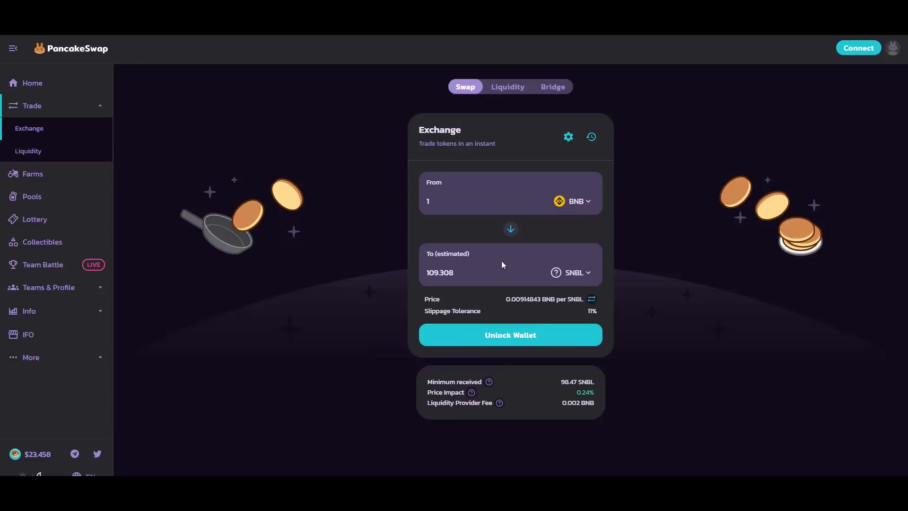
{"action": "left_click_drag", "start_coordinate": [501, 265], "coordinate": [421, 274]}
{"action": "double_click", "coordinate": [420, 272]}
{"action": "left_click_drag", "start_coordinate": [422, 380], "coordinate": [483, 381]}
{"action": "left_click", "coordinate": [548, 384]}
{"action": "left_click_drag", "start_coordinate": [548, 383], "coordinate": [592, 381]}
{"action": "left_click", "coordinate": [449, 360]}
{"action": "left_click_drag", "start_coordinate": [560, 382], "coordinate": [593, 381]}
- Clear the highlight on the minimum received amount of the 1 BNB to SNBL quote
{"action": "left_click", "coordinate": [593, 380]}
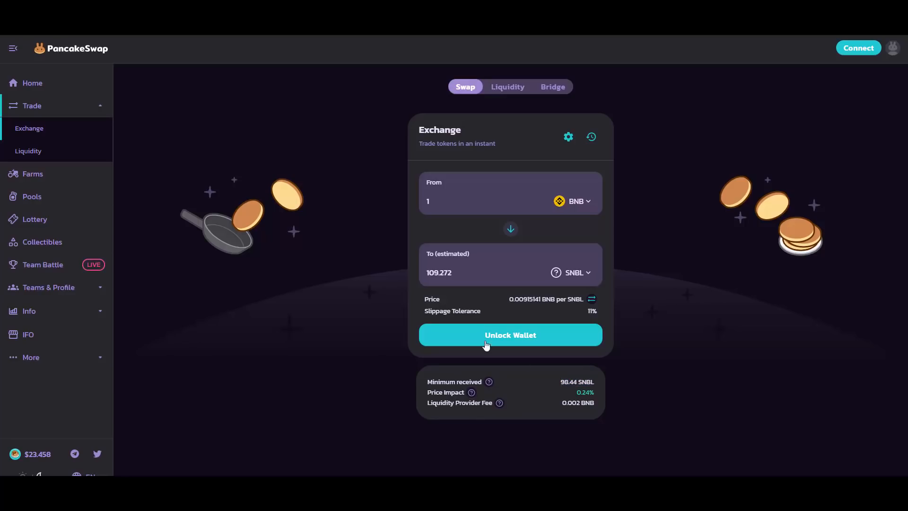